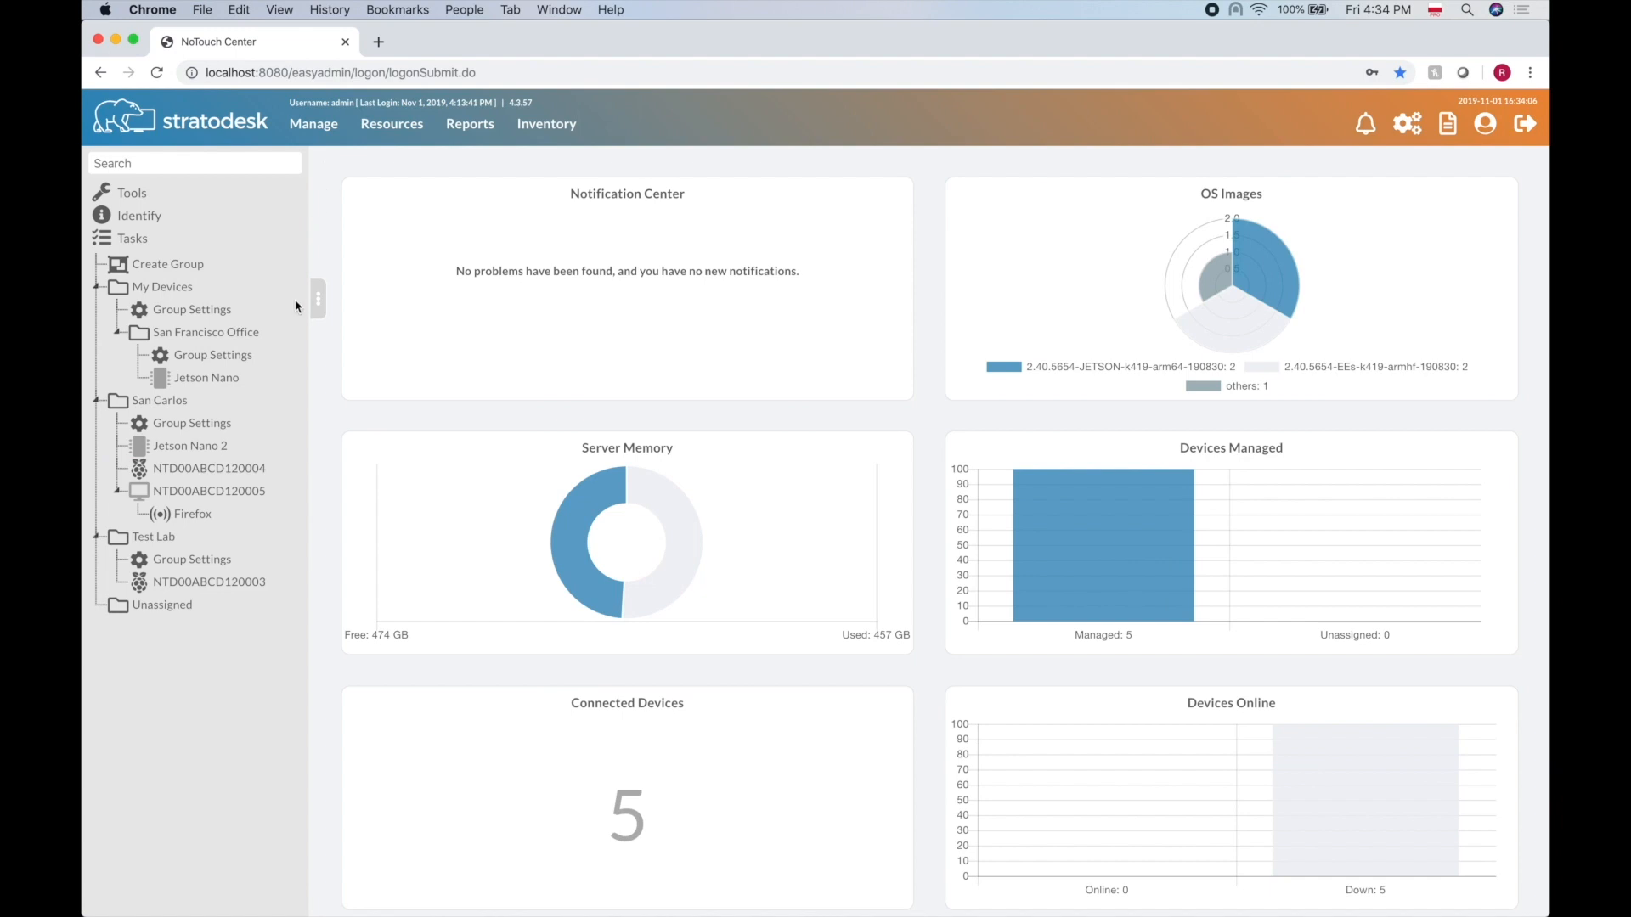
# Step: Open the configuration of Jetson Nano 2 in San Carlos and view its rename dialog, then cancel it
pyautogui.scroll(-1, 363, 441)
pyautogui.scroll(1, 363, 441)
pyautogui.click(209, 449)
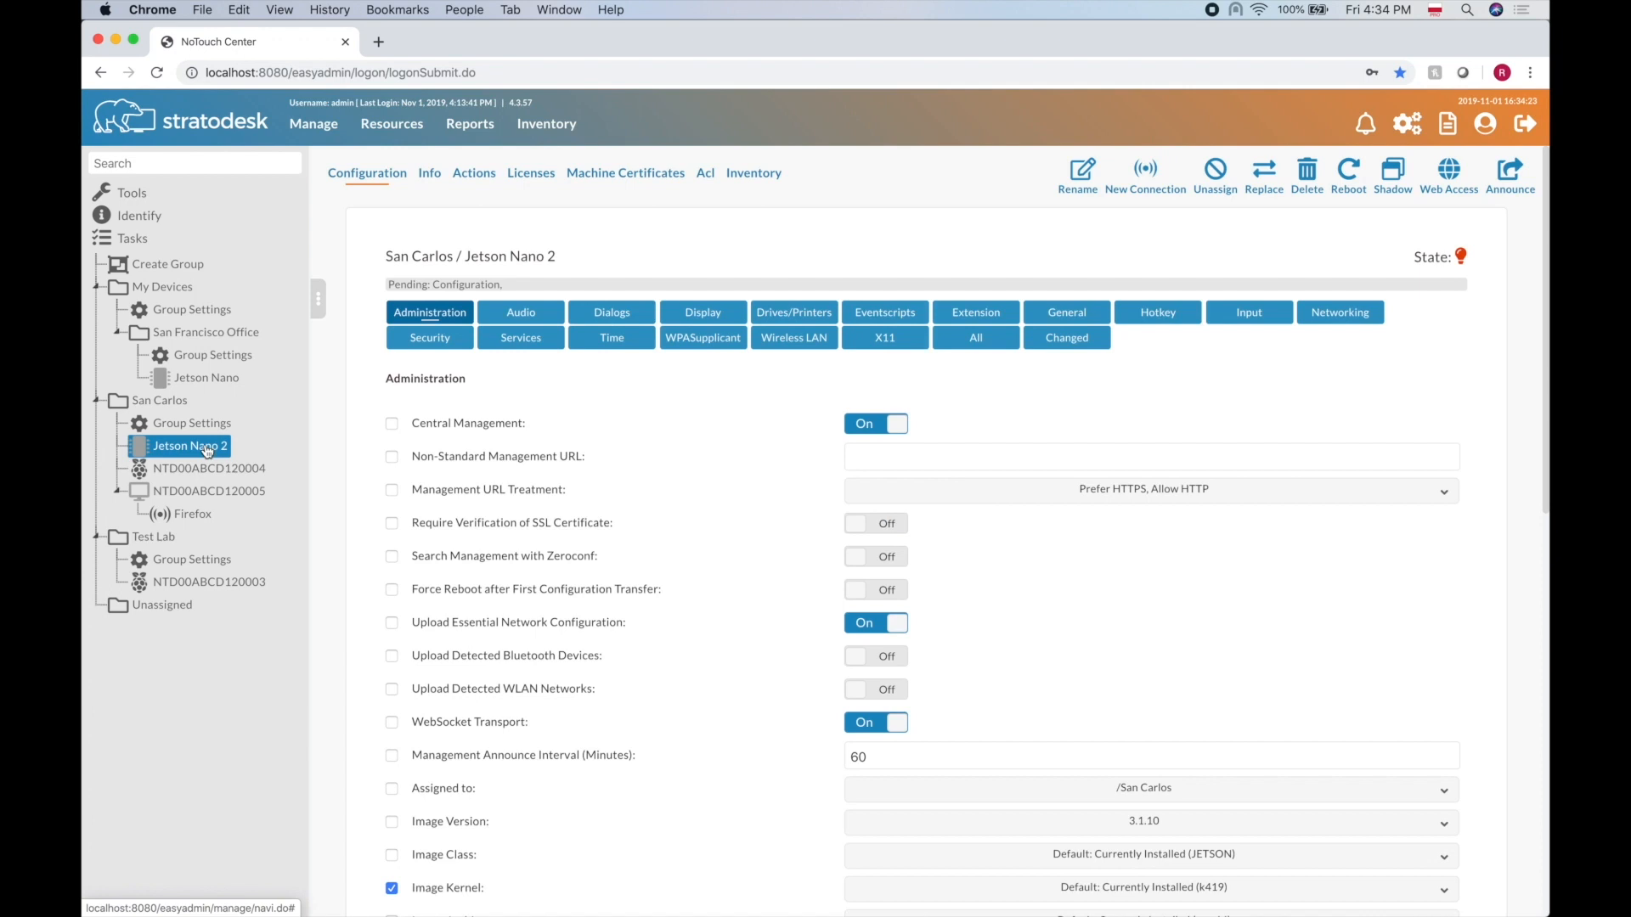
pyautogui.click(1081, 188)
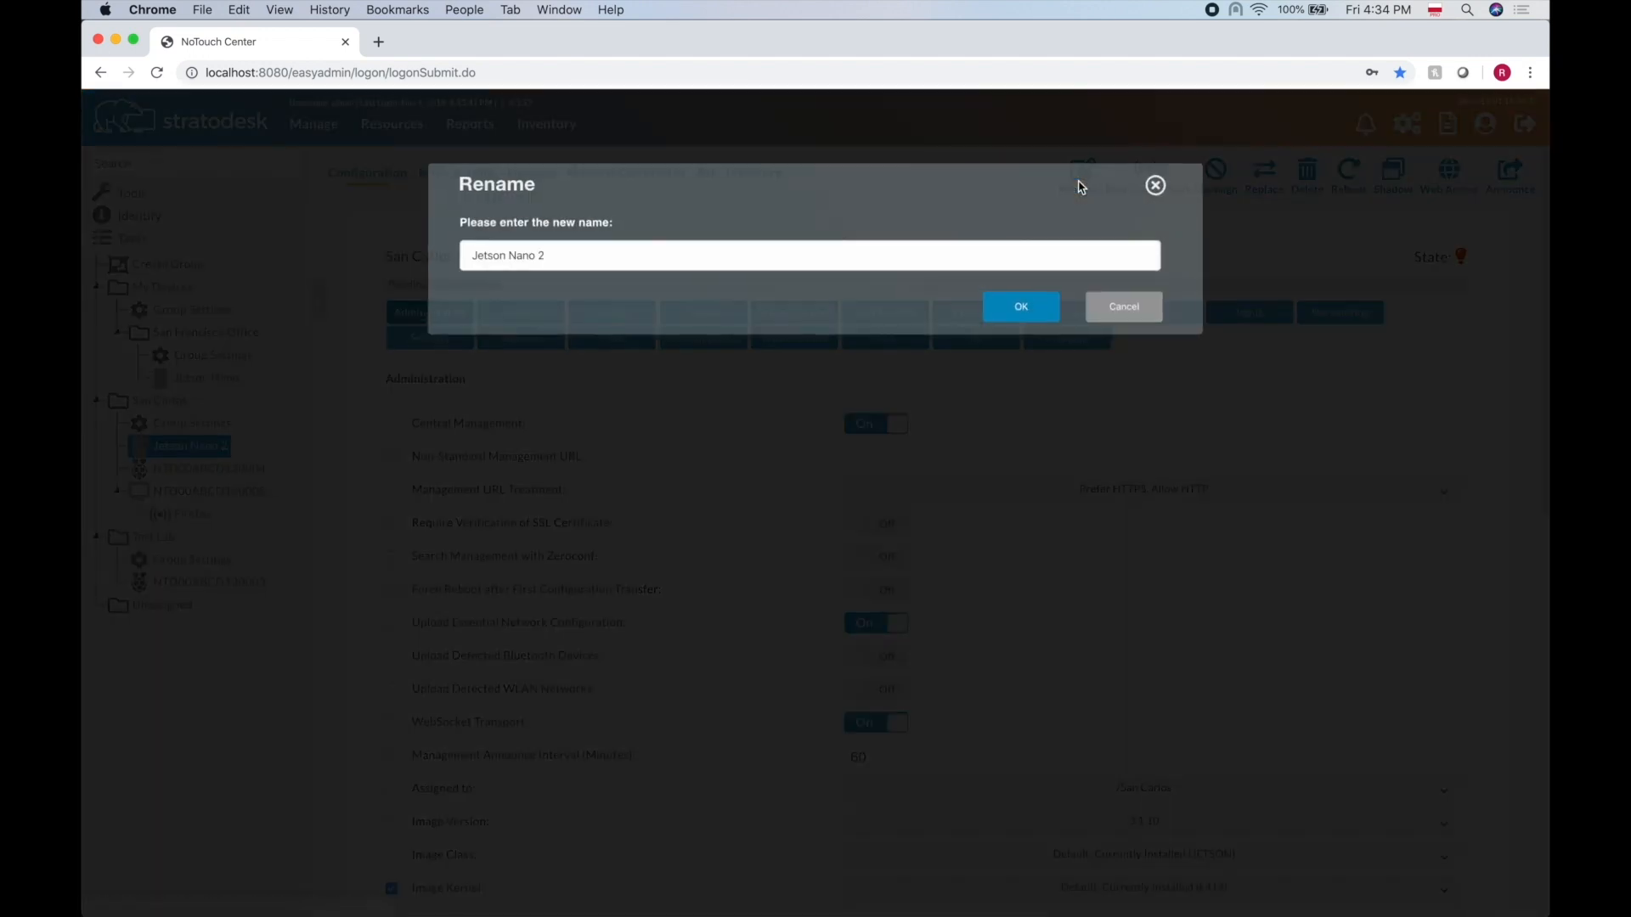
pyautogui.click(1125, 306)
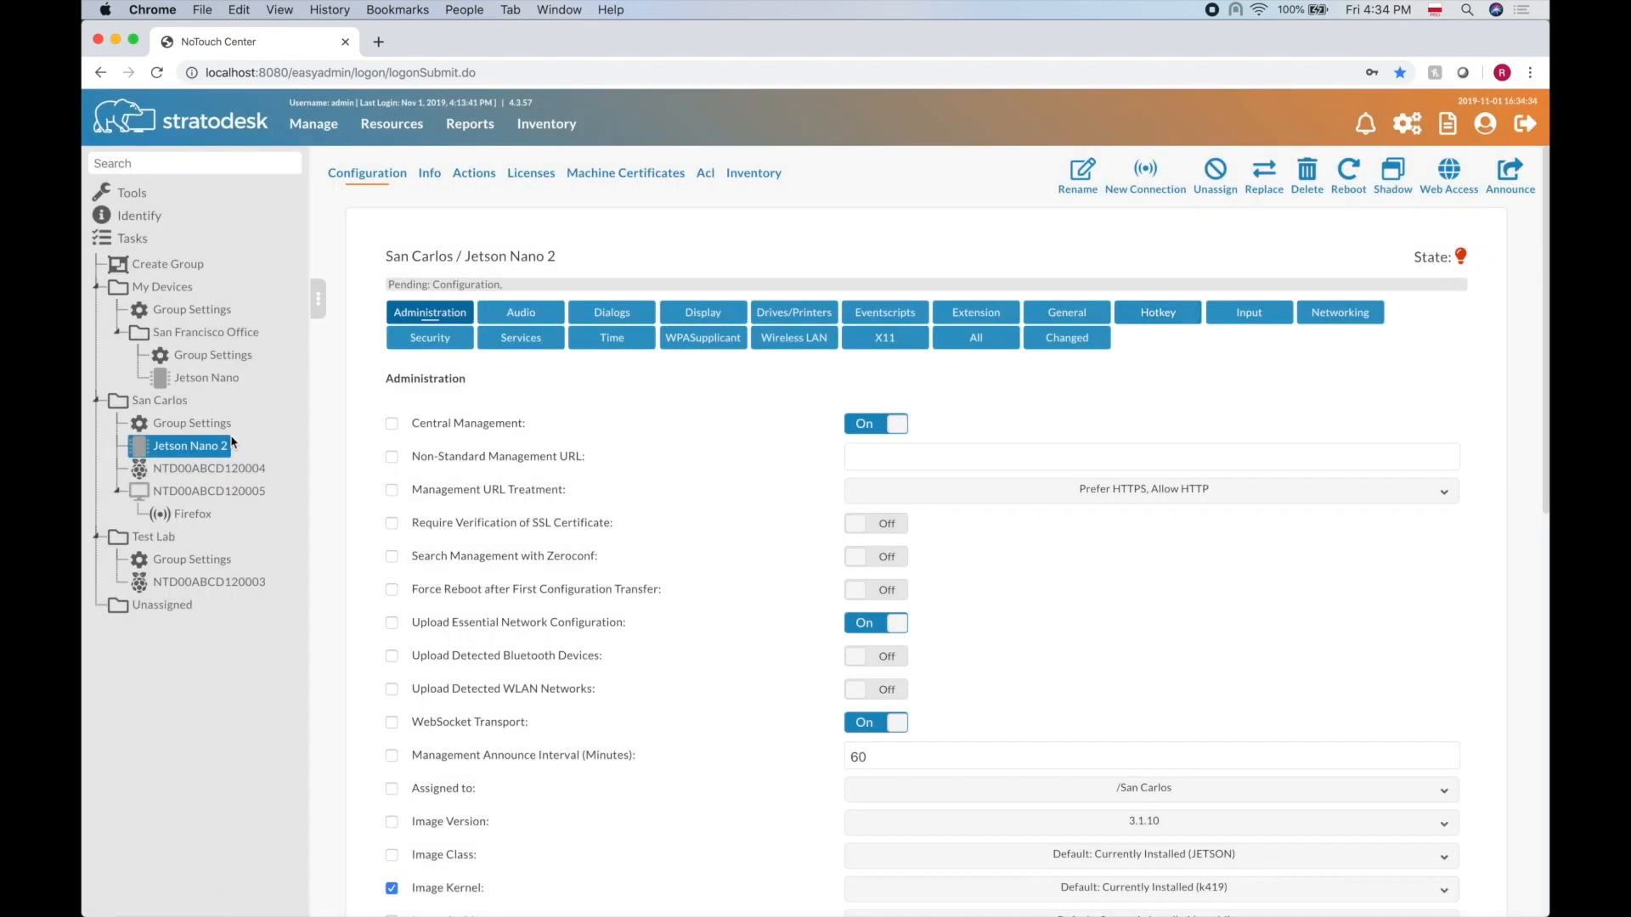
# Step: Examine the management commands offered for Jetson Nano 2 in the device tree, including its rename dialog
pyautogui.rightClick(187, 450)
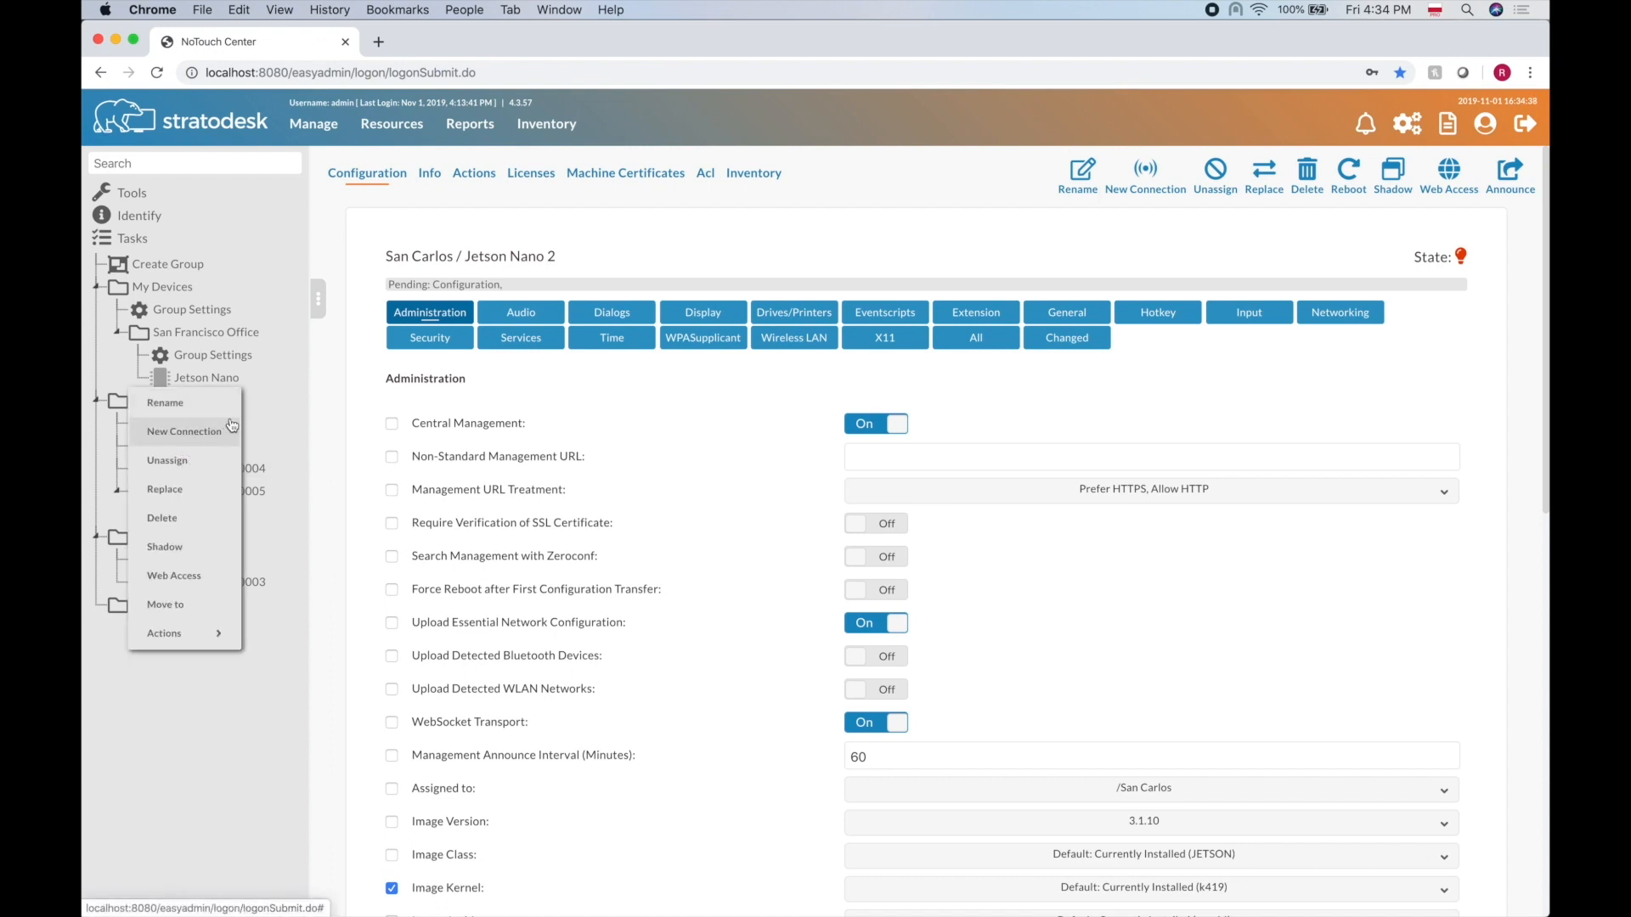
pyautogui.click(270, 405)
pyautogui.rightClick(174, 457)
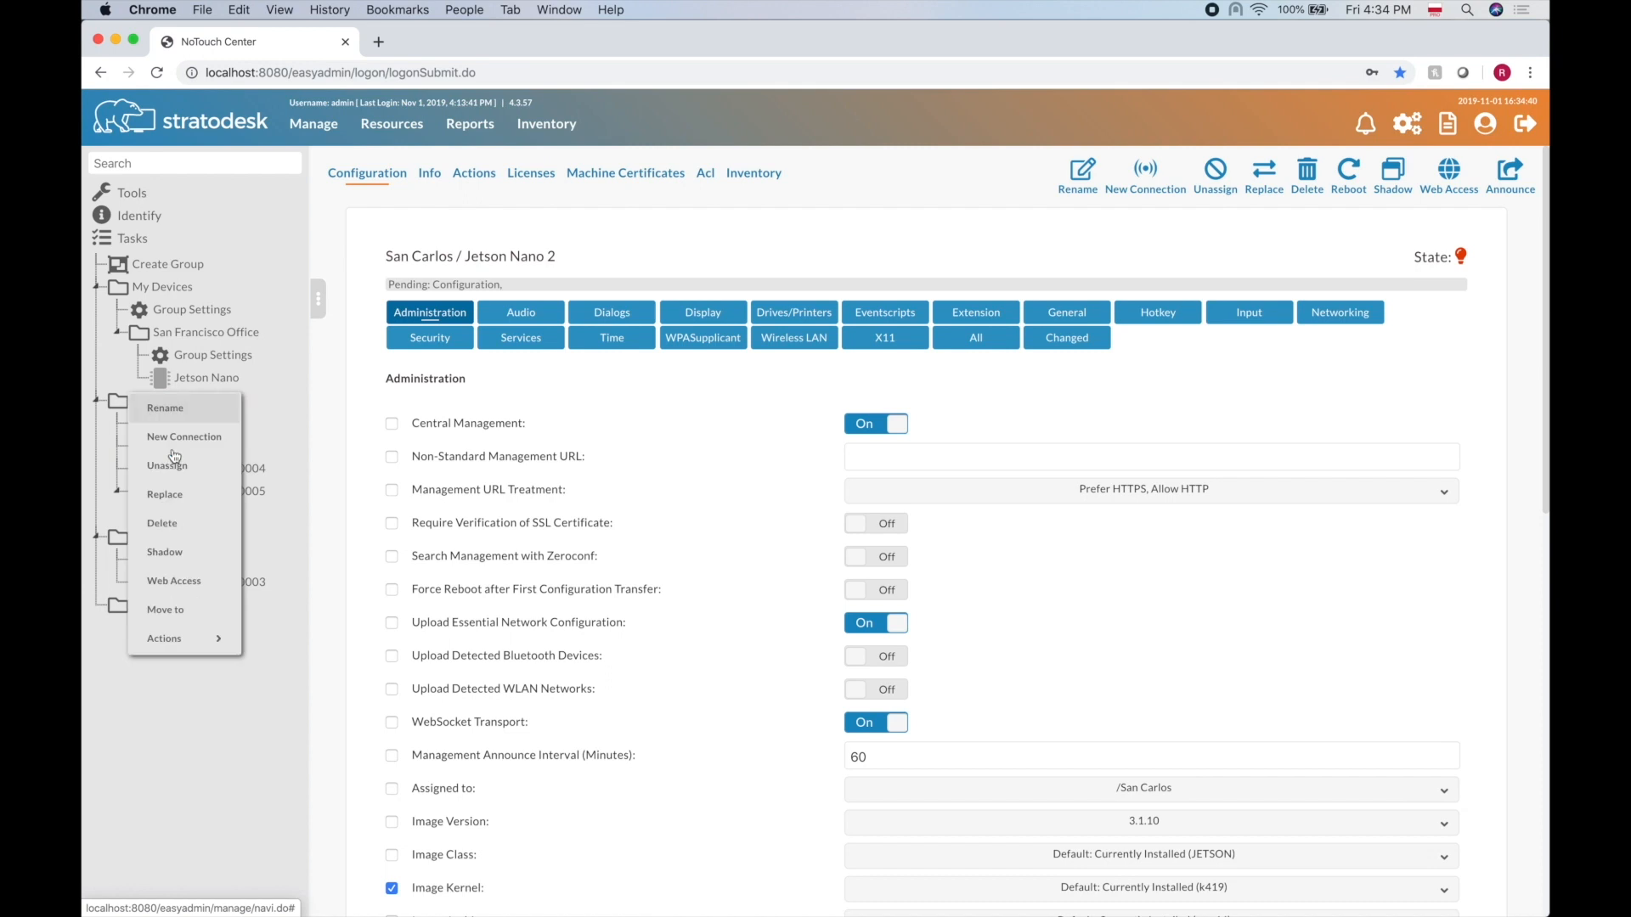
pyautogui.click(284, 415)
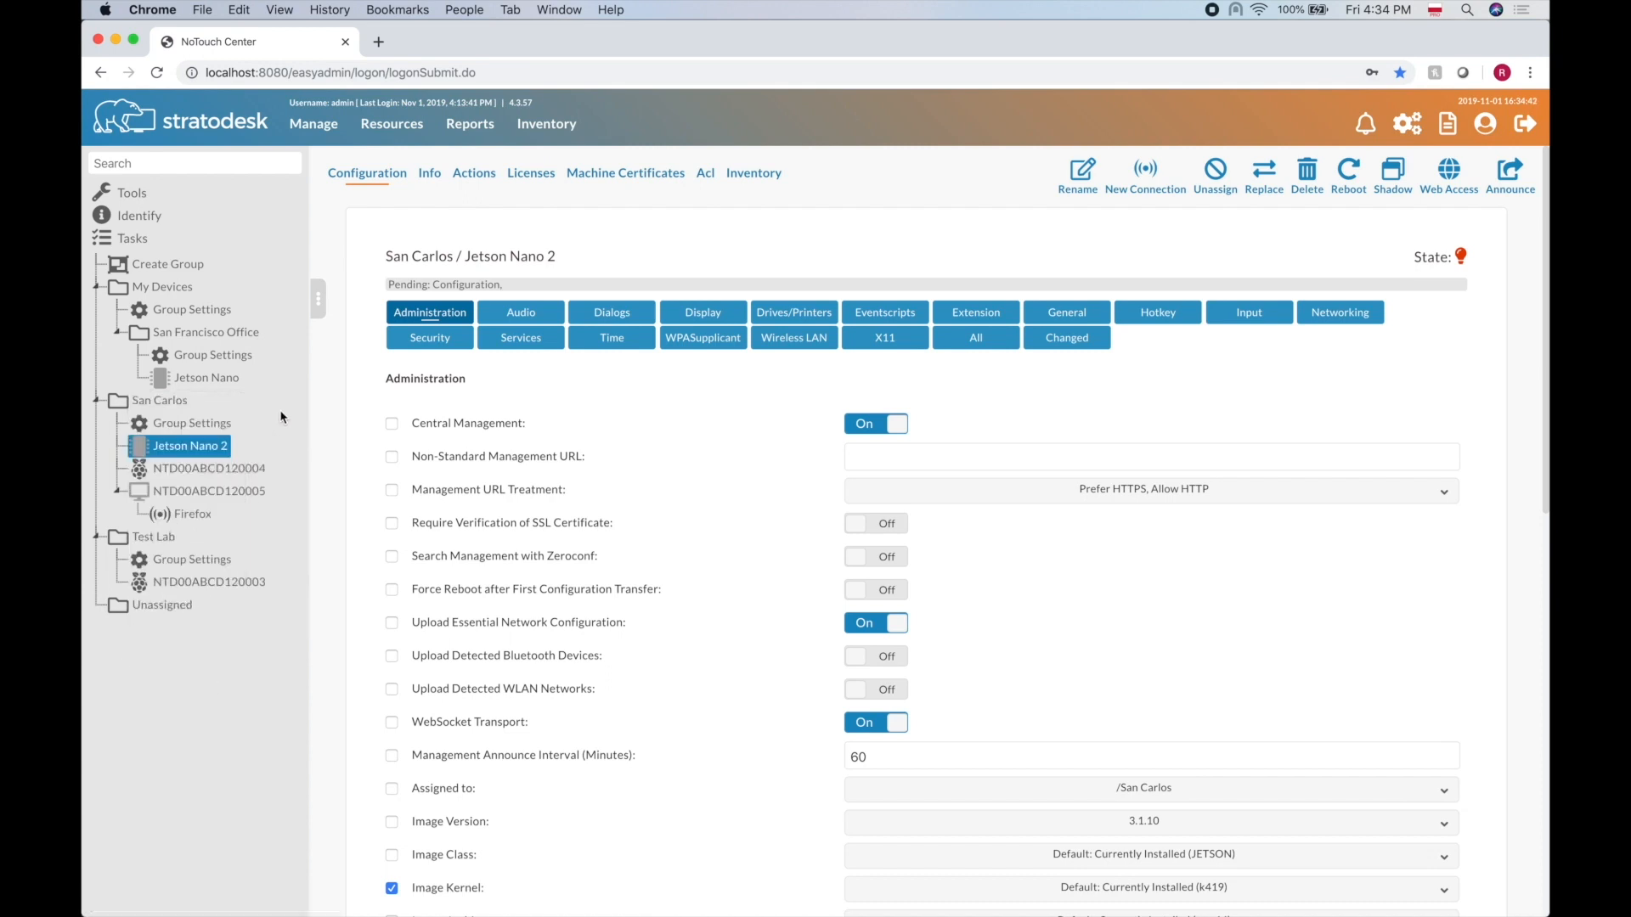
pyautogui.rightClick(182, 450)
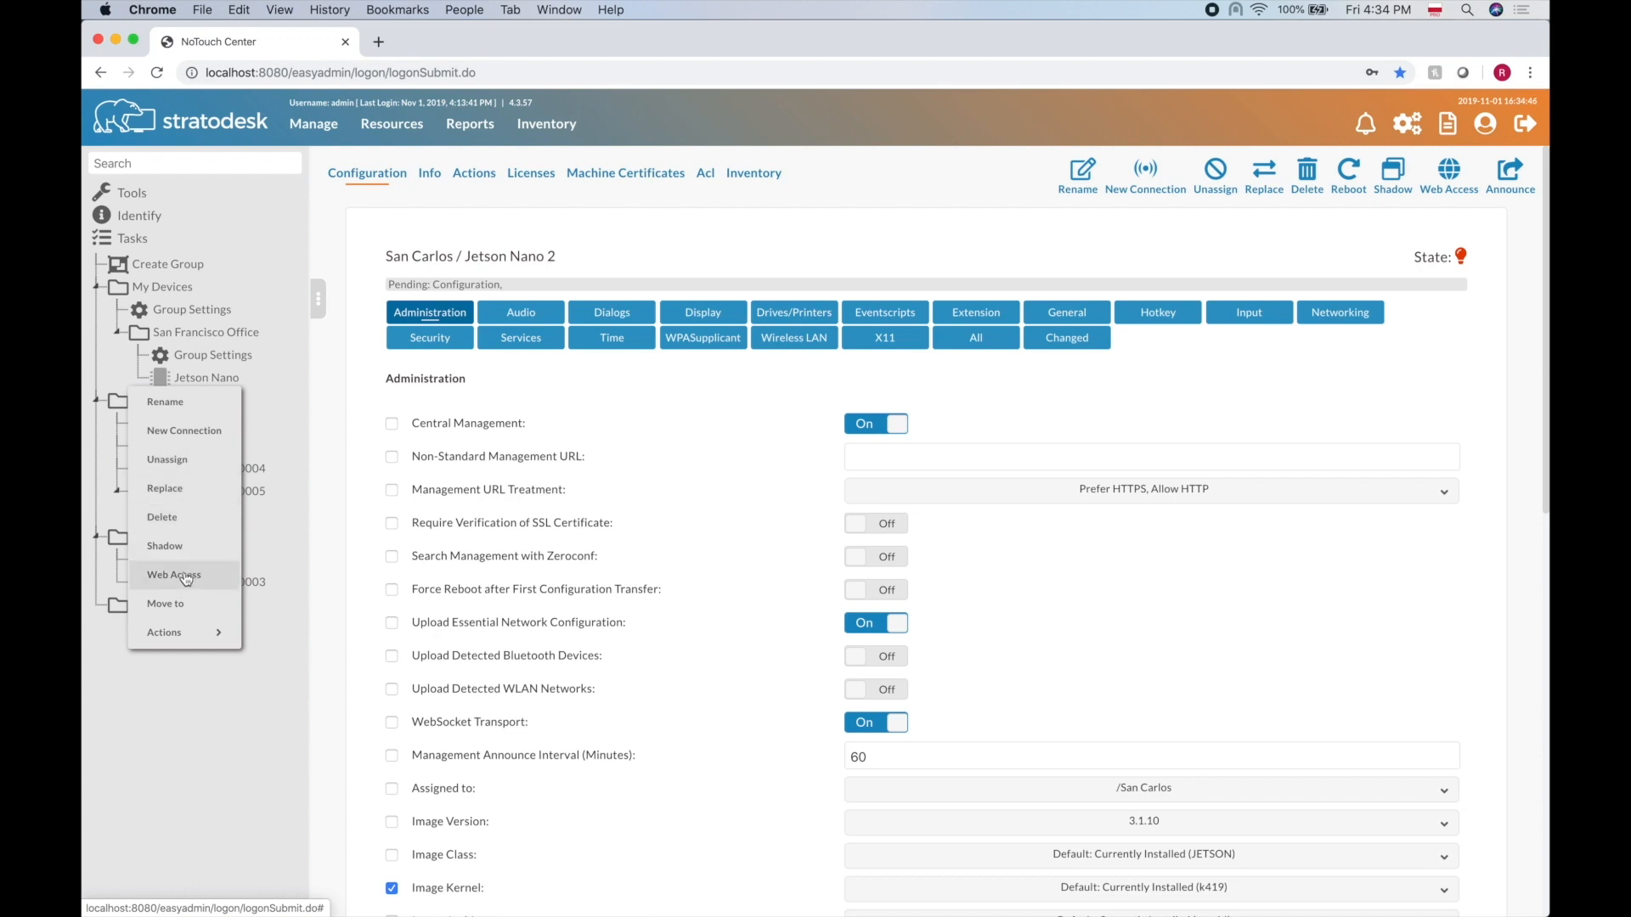
pyautogui.click(174, 411)
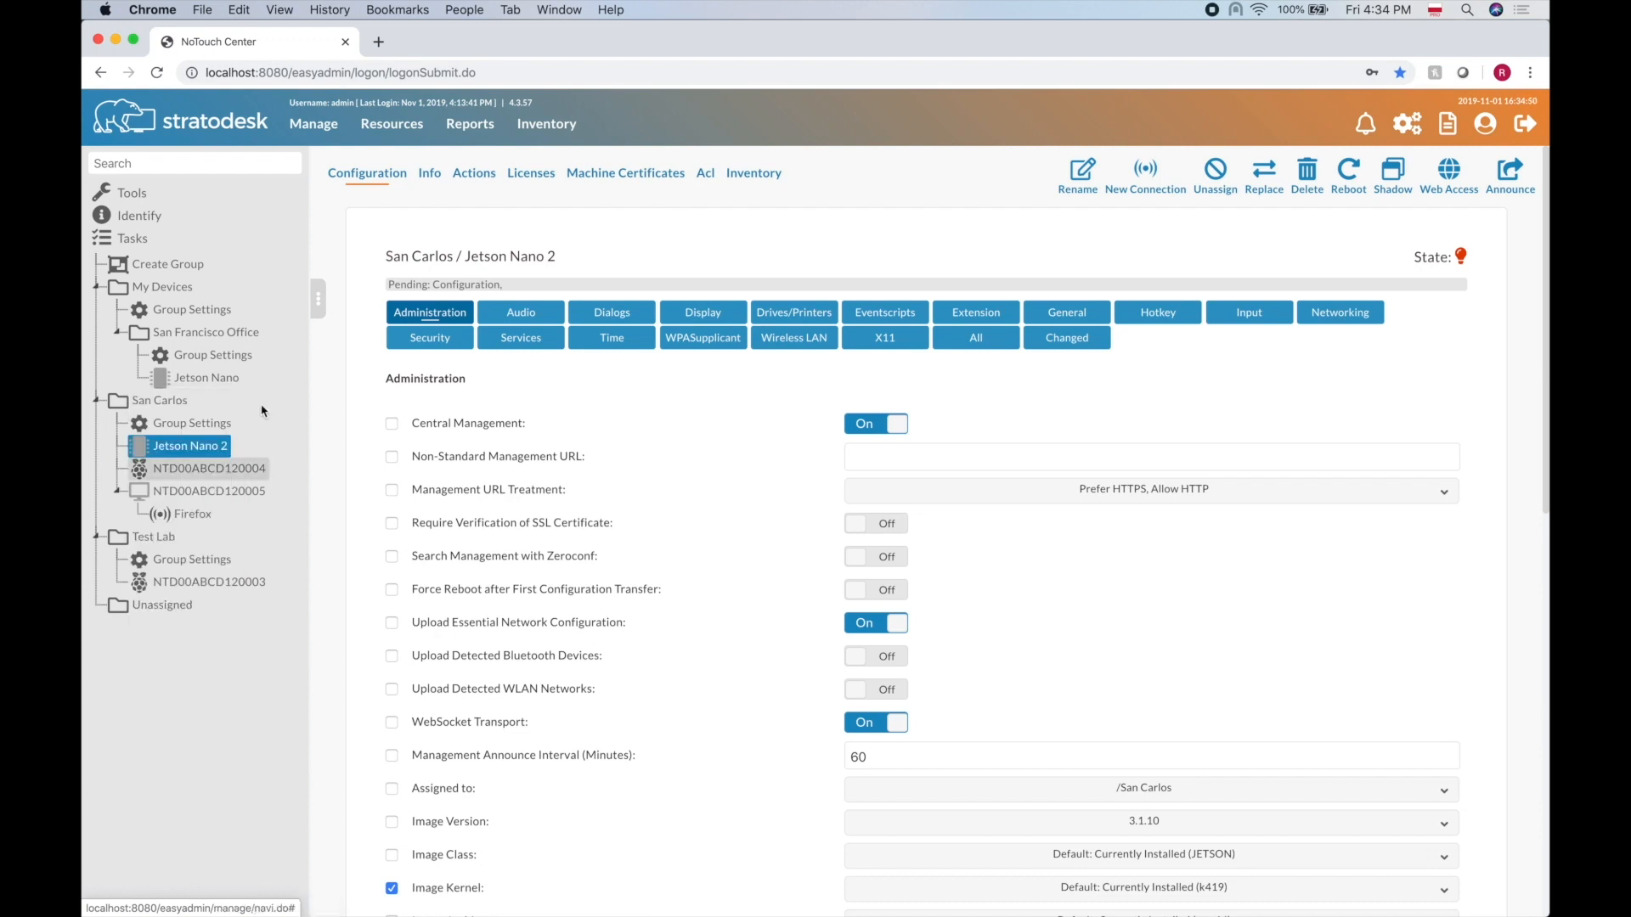
pyautogui.rightClick(194, 454)
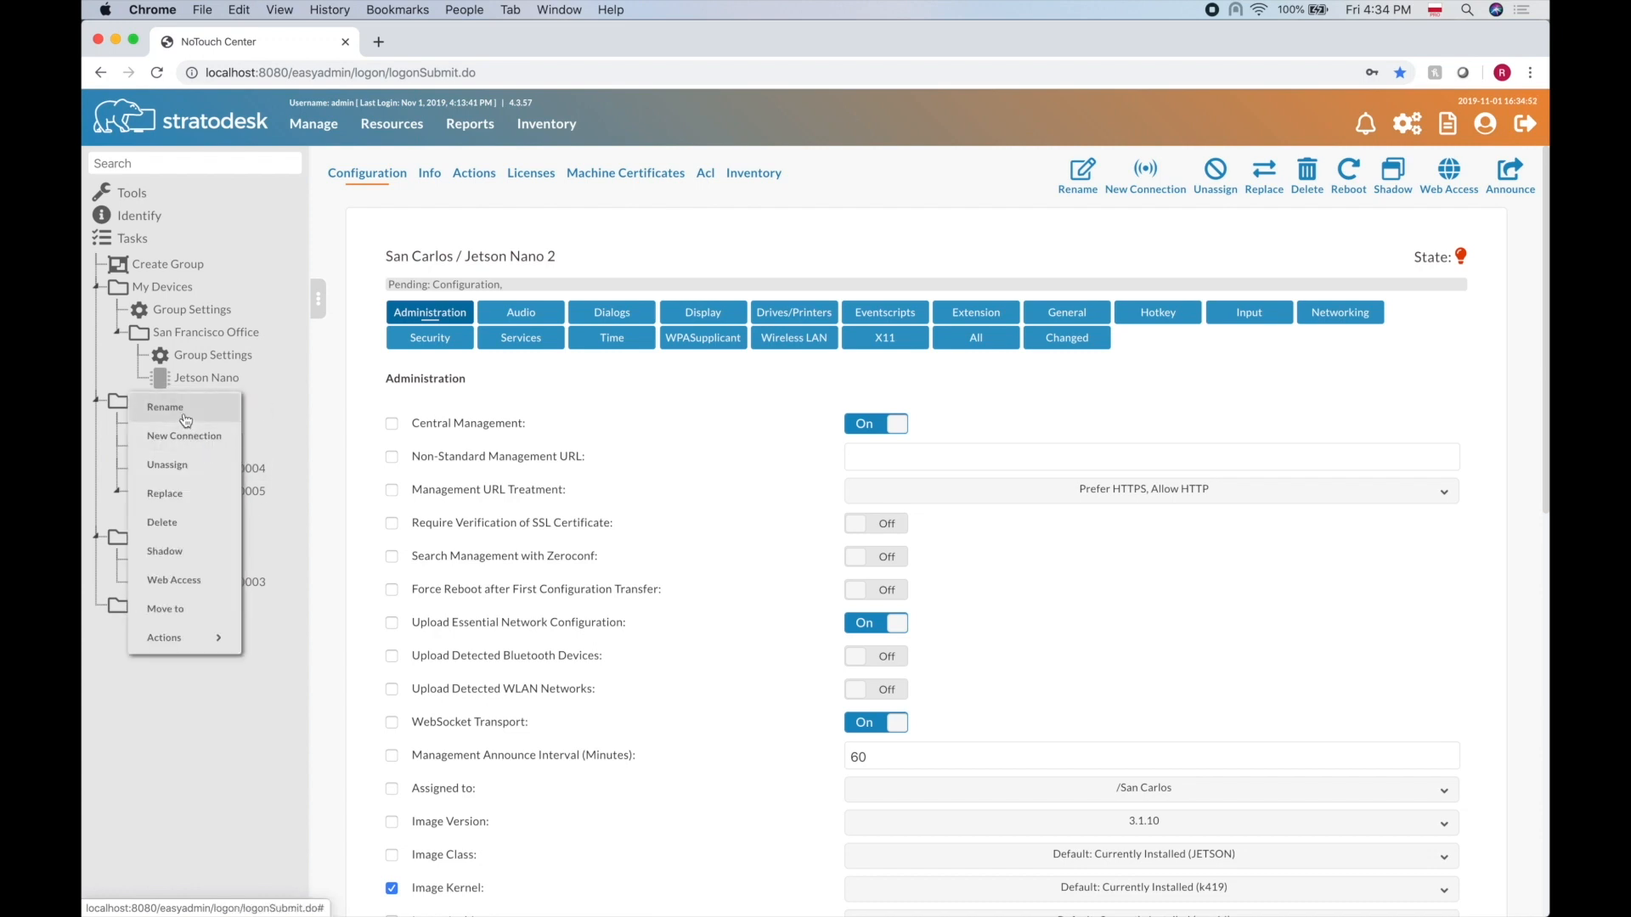
pyautogui.click(182, 432)
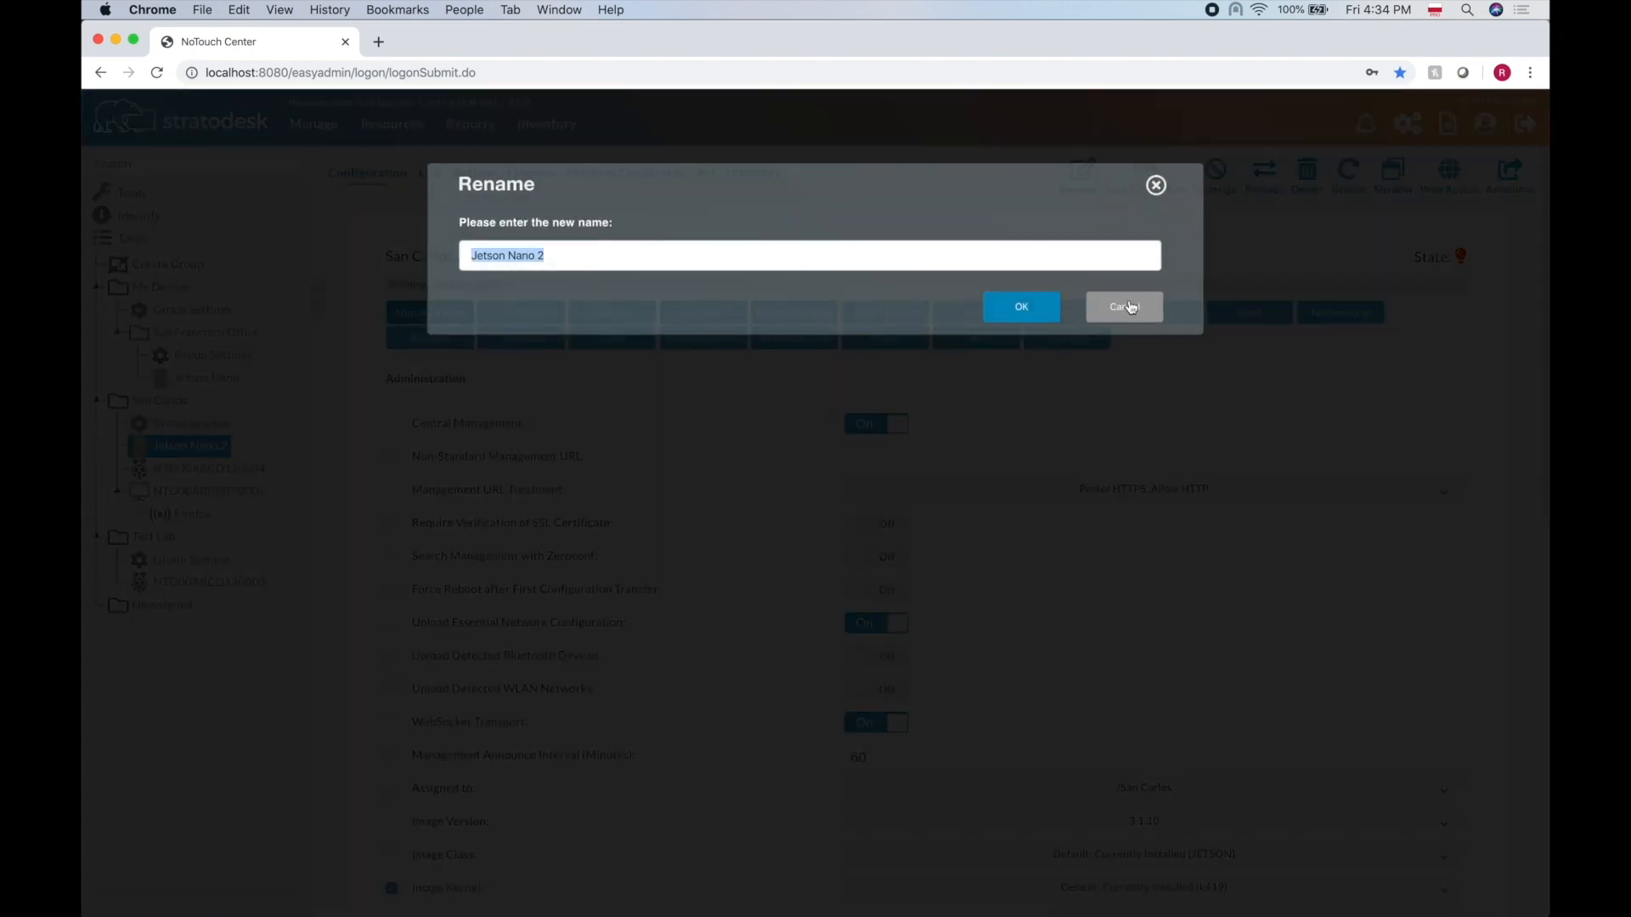
pyautogui.click(1157, 187)
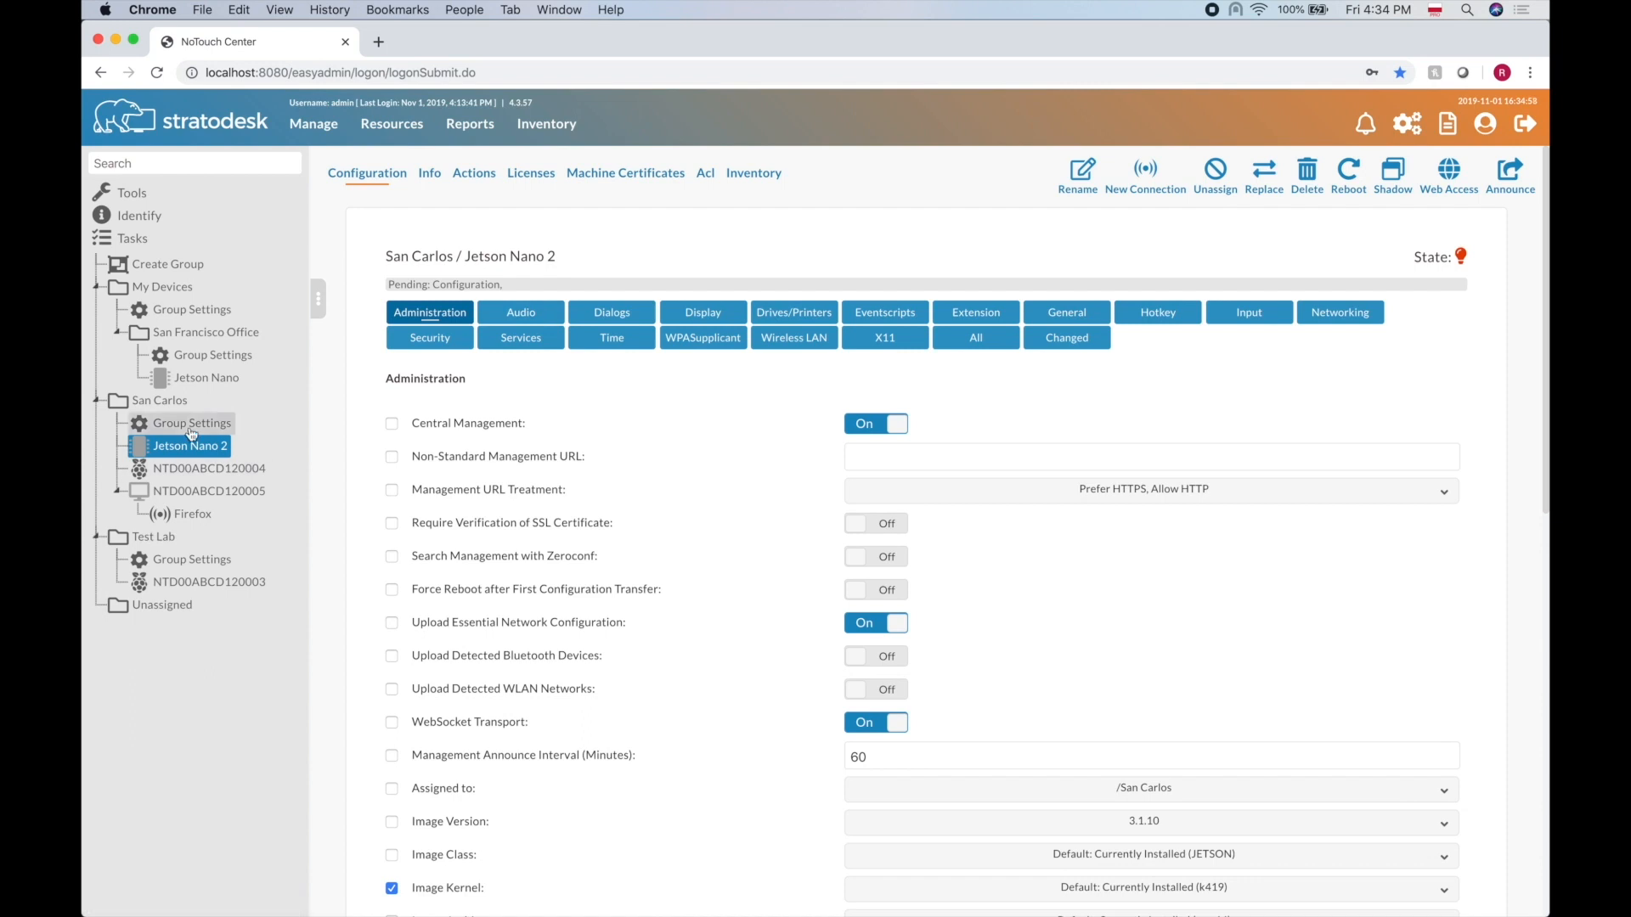
# Step: View the remote actions available for Jetson Nano 2, both in the tree and on its actions page
pyautogui.rightClick(205, 484)
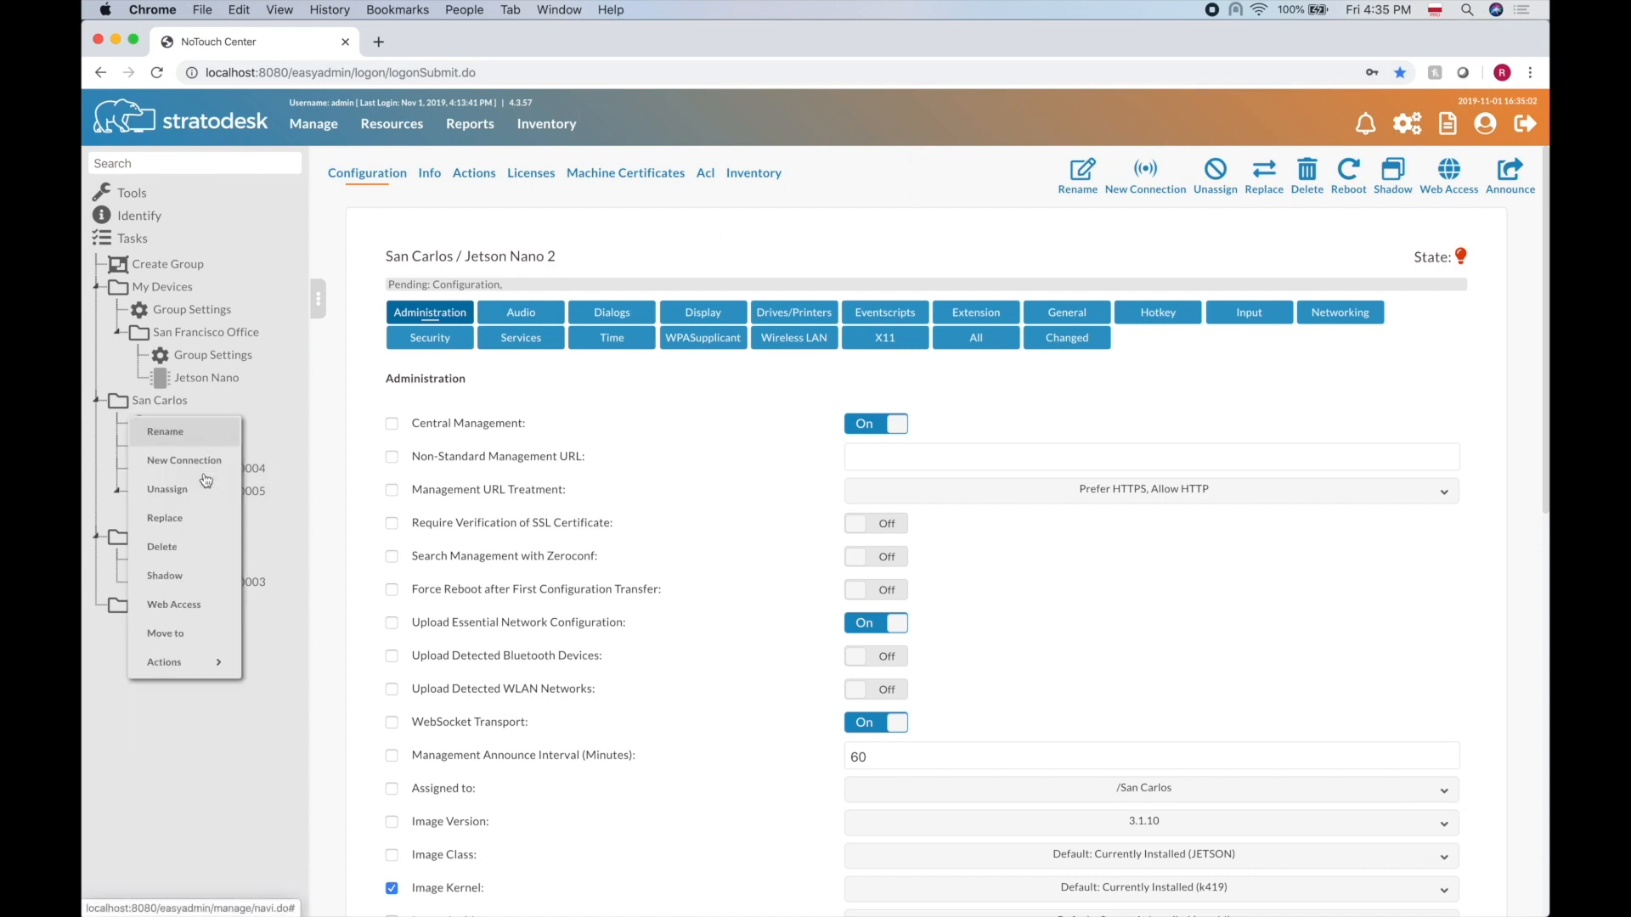
pyautogui.click(277, 429)
pyautogui.rightClick(191, 446)
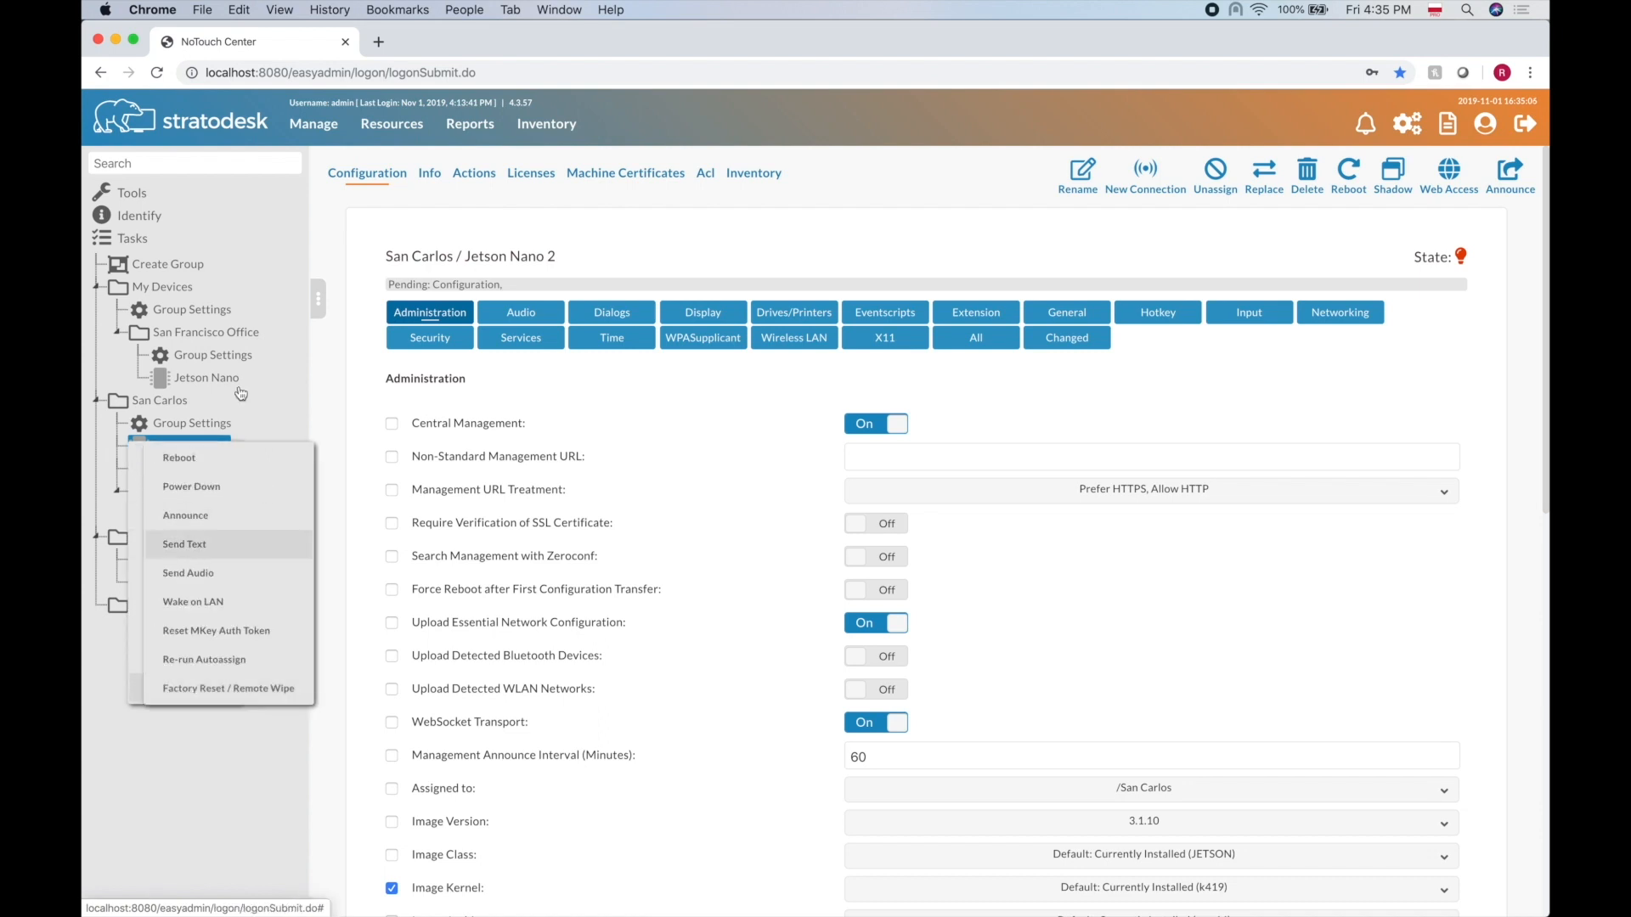
pyautogui.click(285, 379)
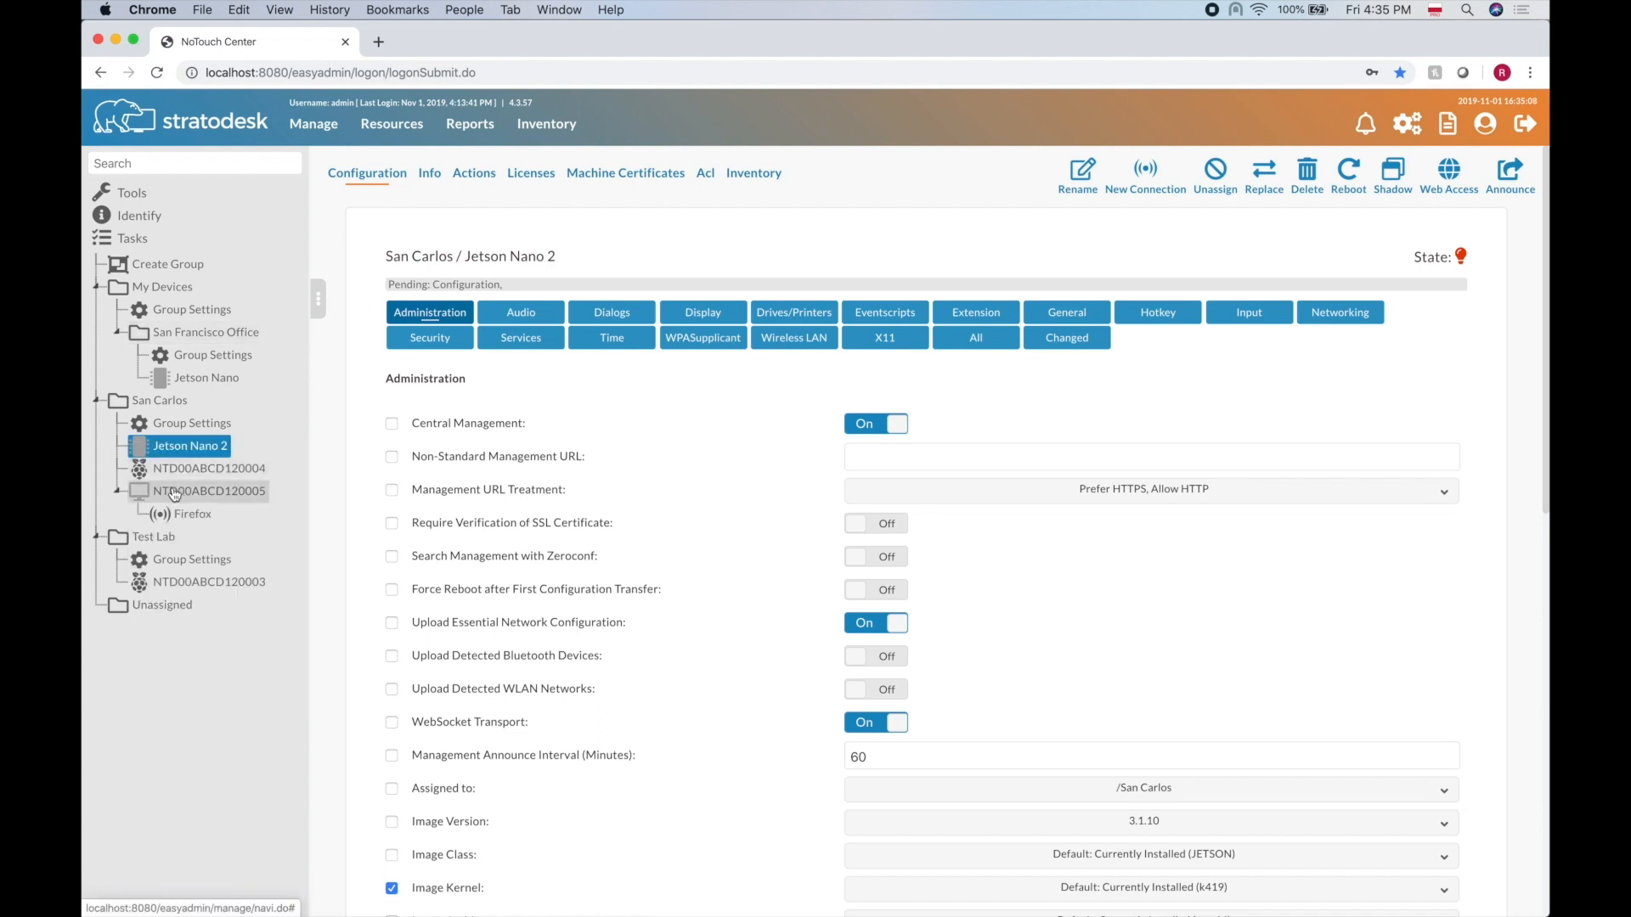
pyautogui.click(190, 450)
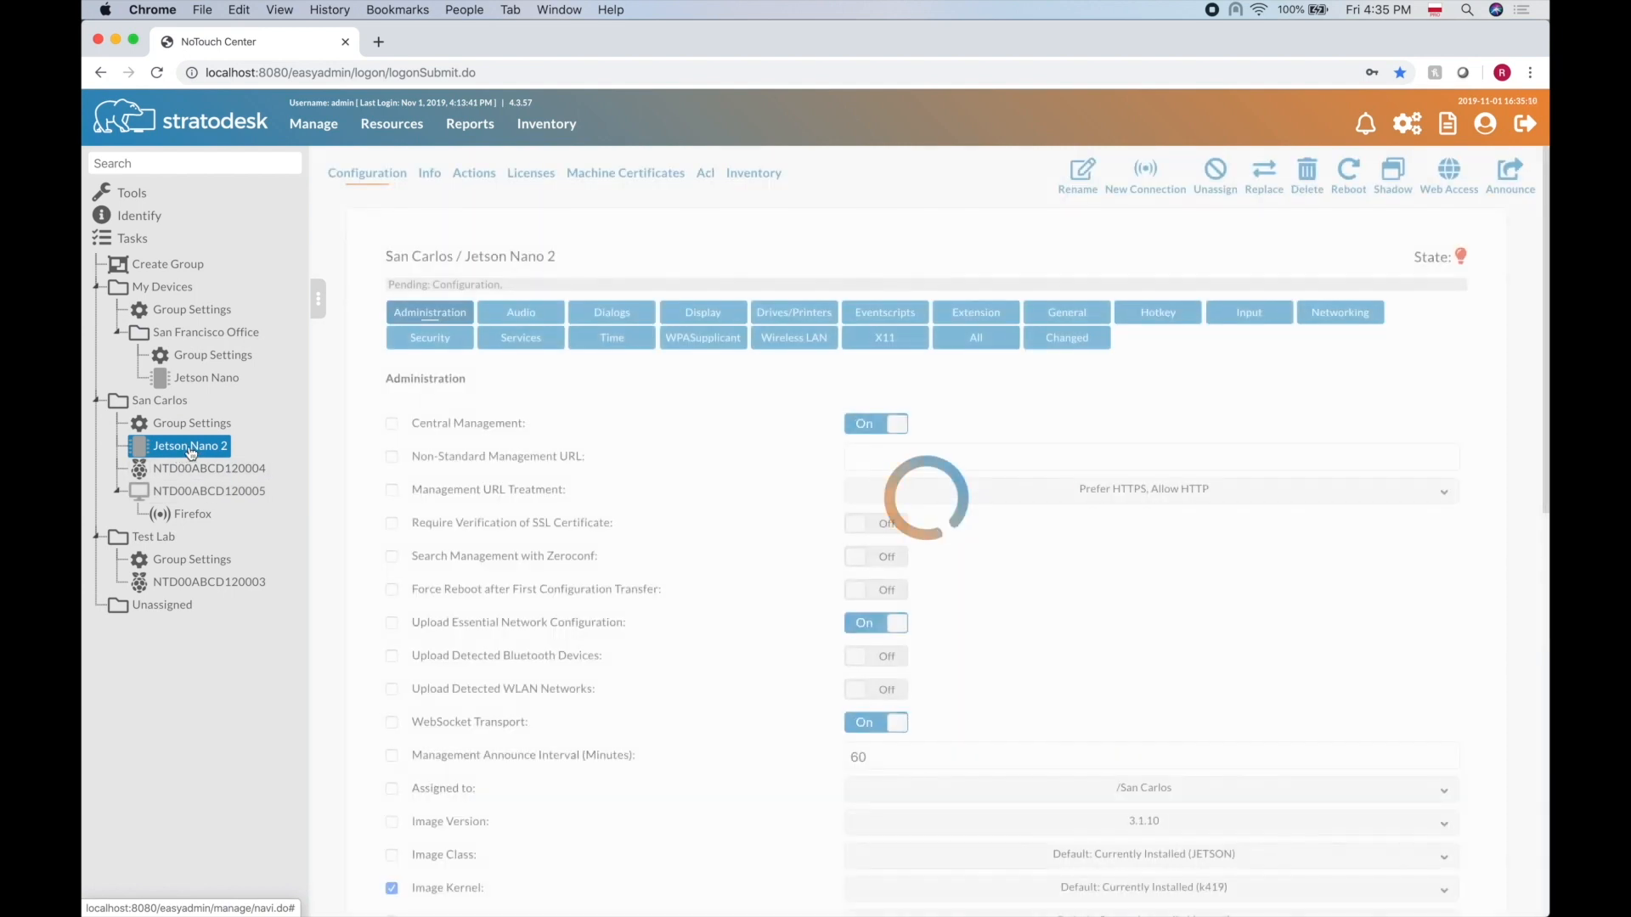
pyautogui.click(488, 180)
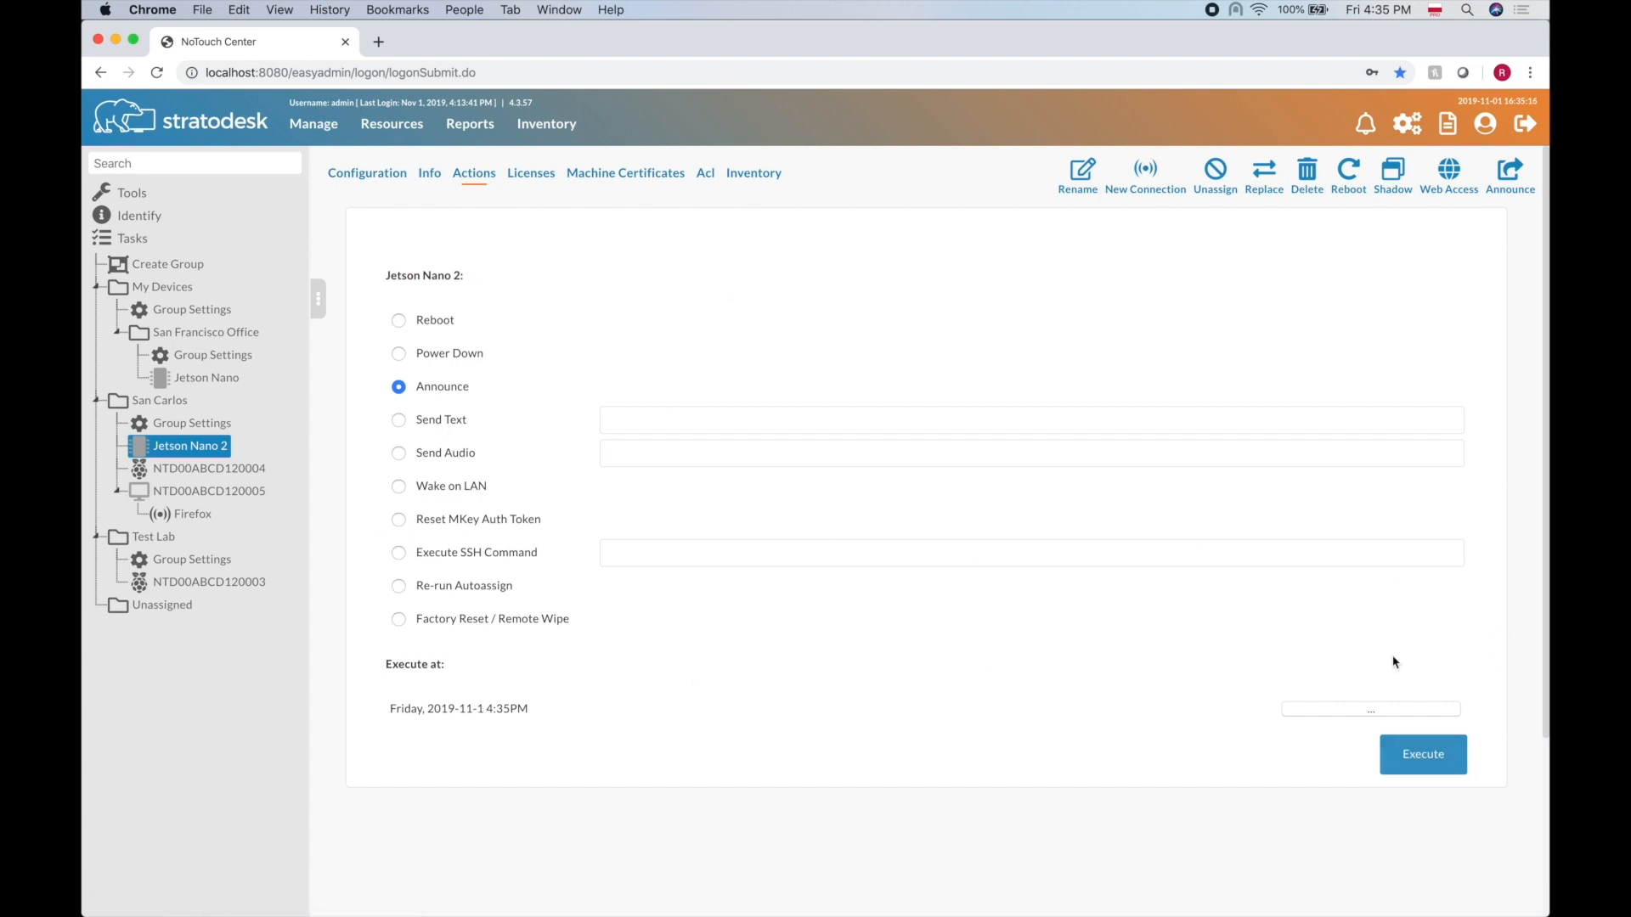
# Step: Run the Announce action on the Jetson Nano device in San Francisco Office
pyautogui.rightClick(210, 387)
pyautogui.moveTo(200, 573)
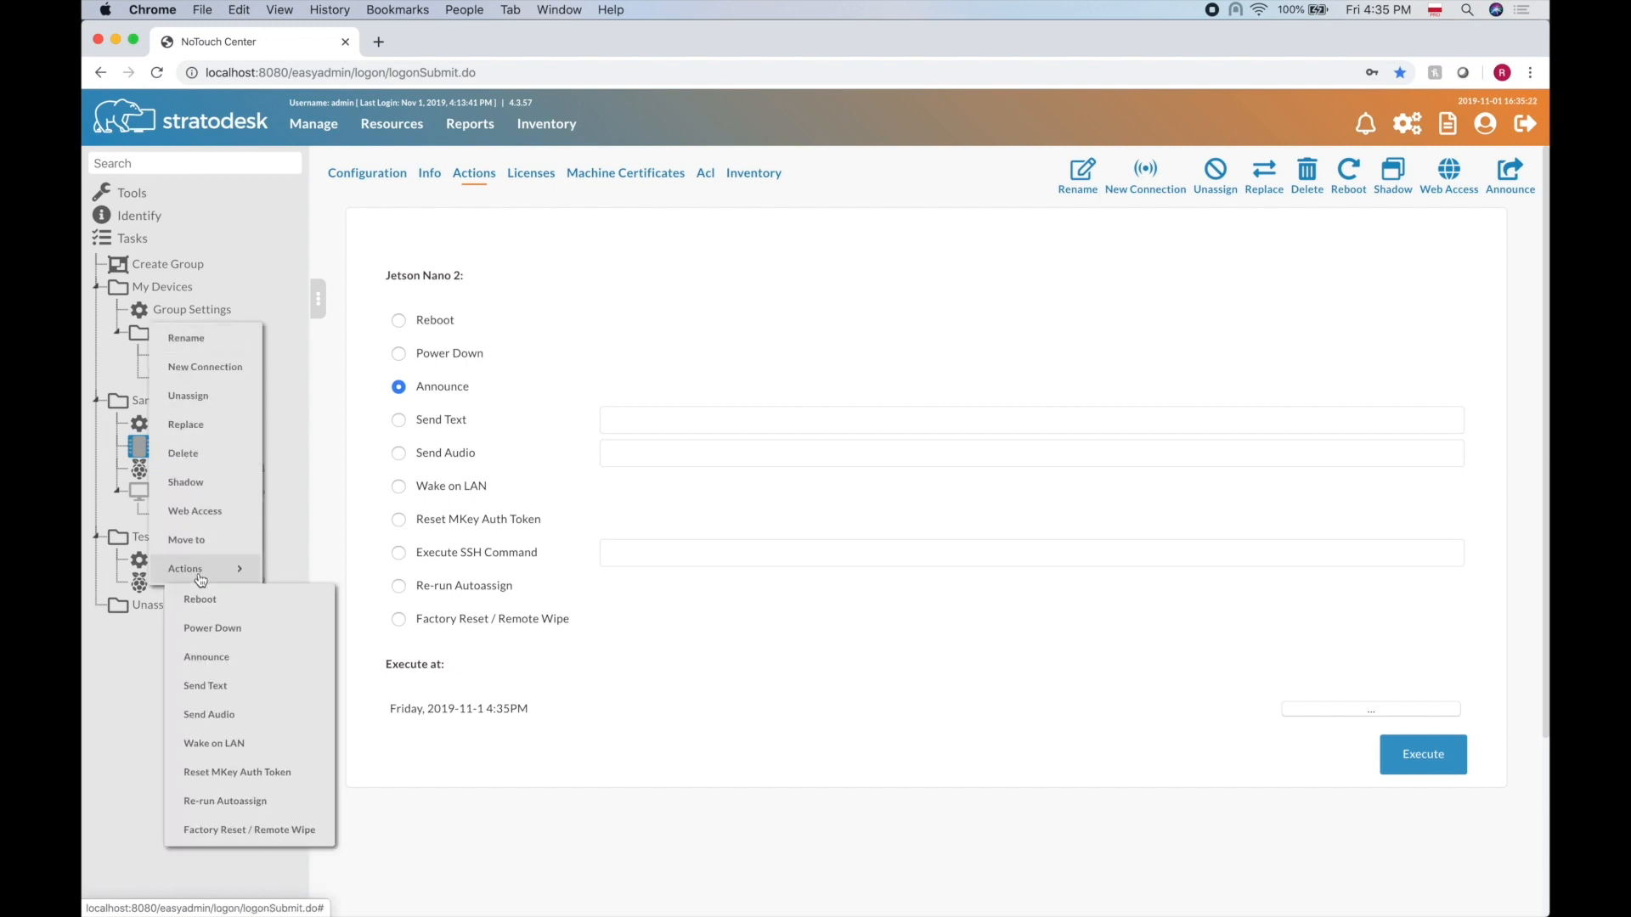
pyautogui.click(213, 657)
pyautogui.click(1037, 274)
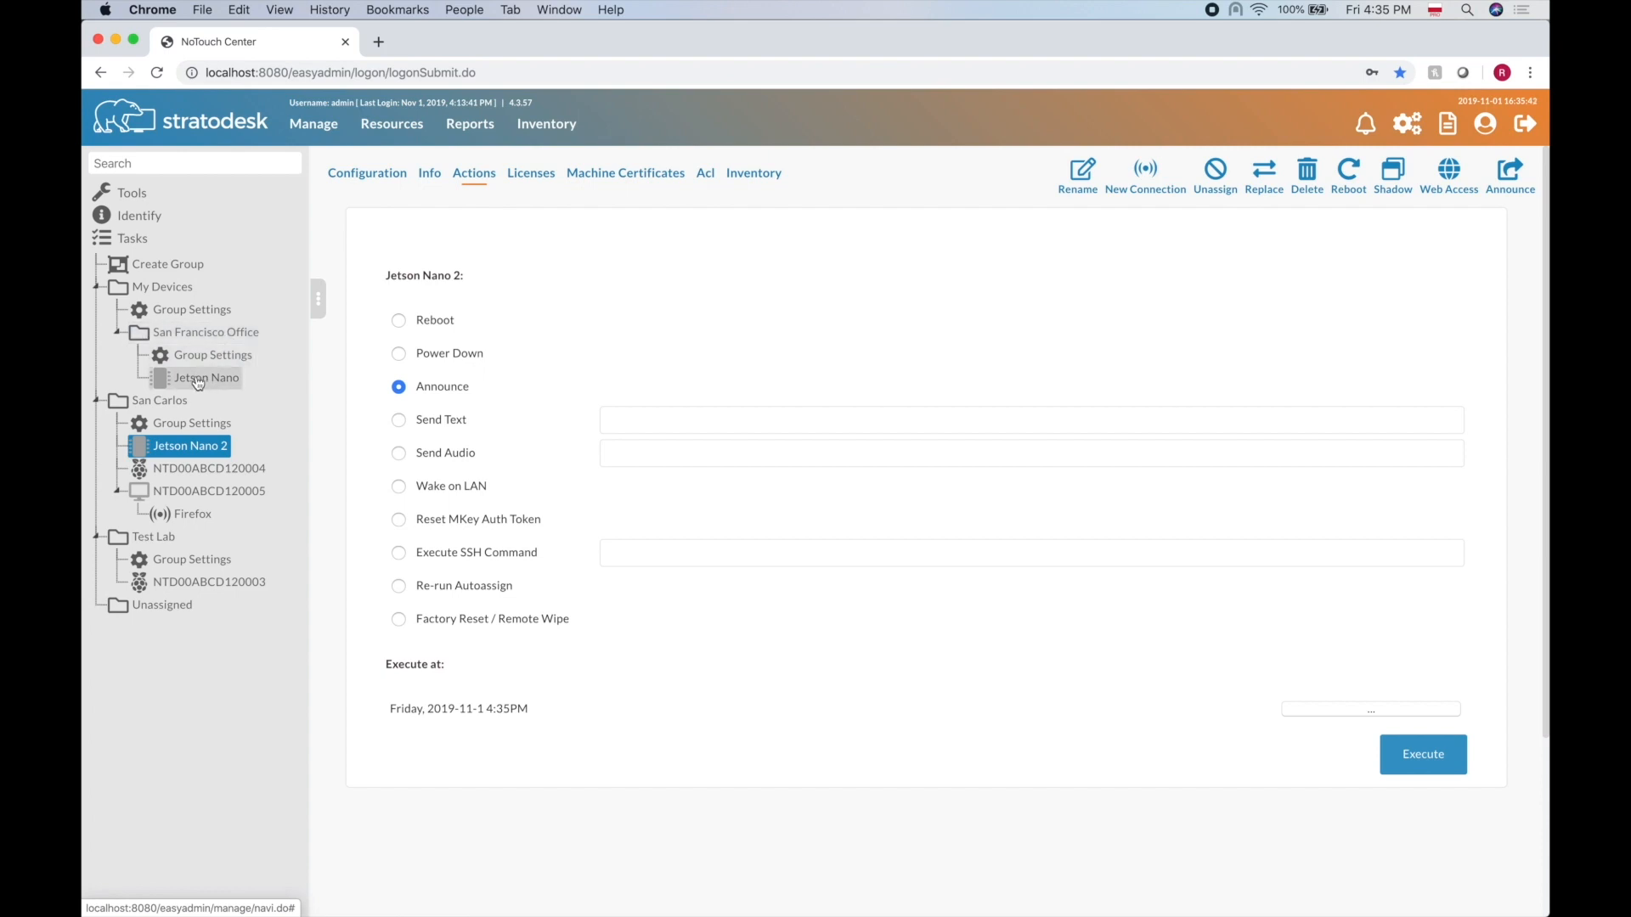
# Step: Move Jetson Nano into the San Carlos group and nest the San Carlos group under My Devices
pyautogui.moveTo(194, 381); pyautogui.dragTo(136, 404)
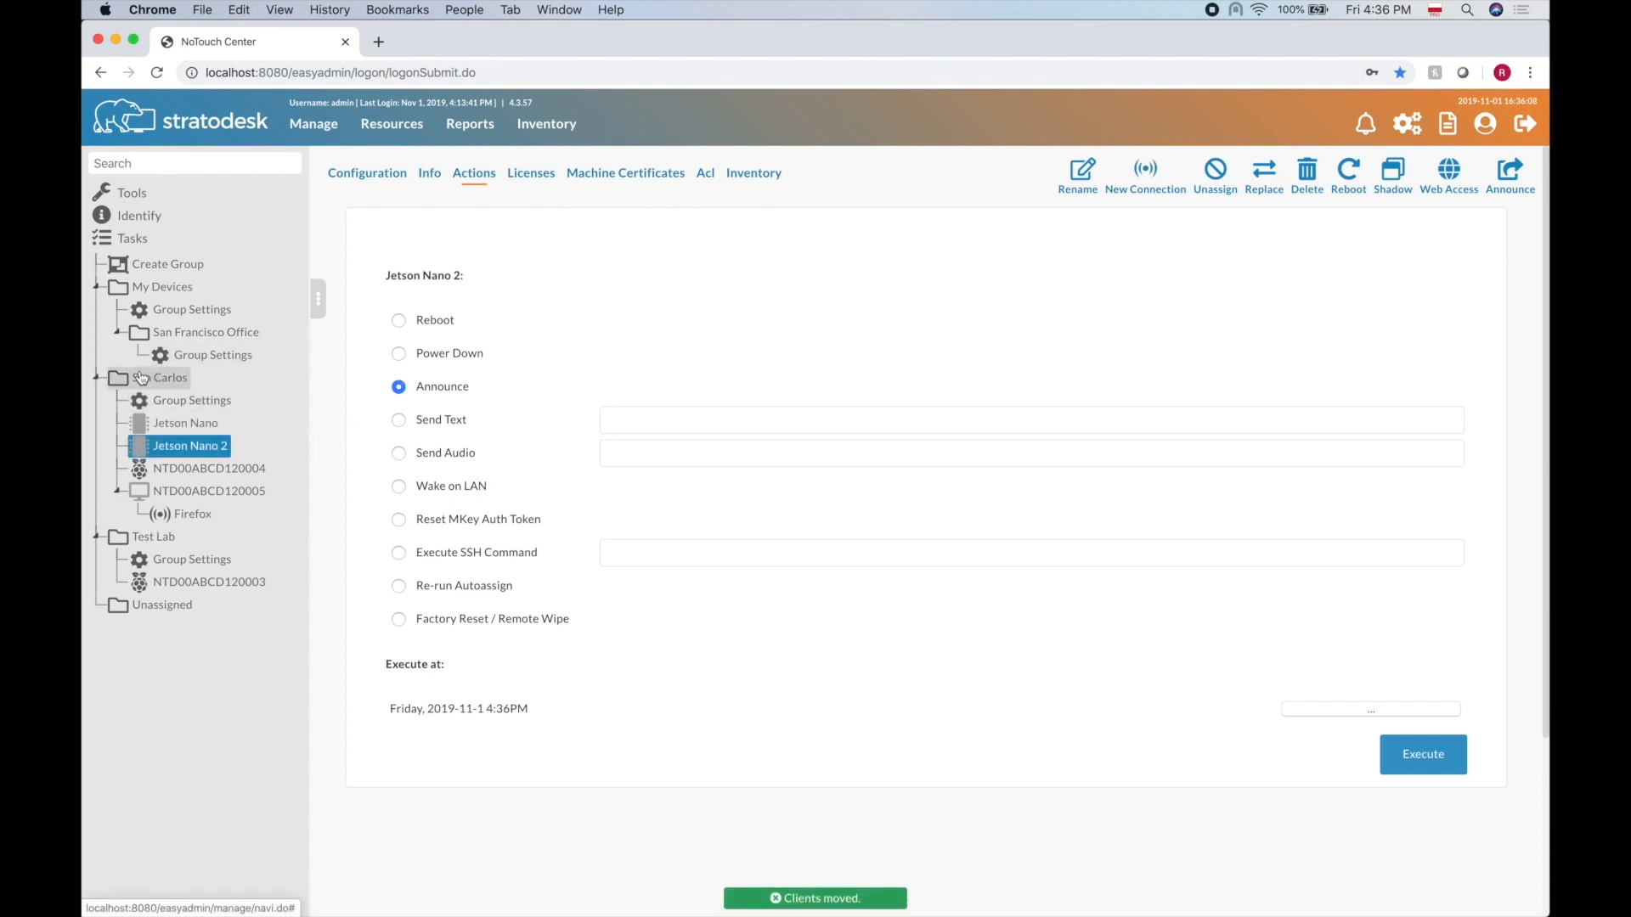
pyautogui.moveTo(146, 388); pyautogui.dragTo(152, 297)
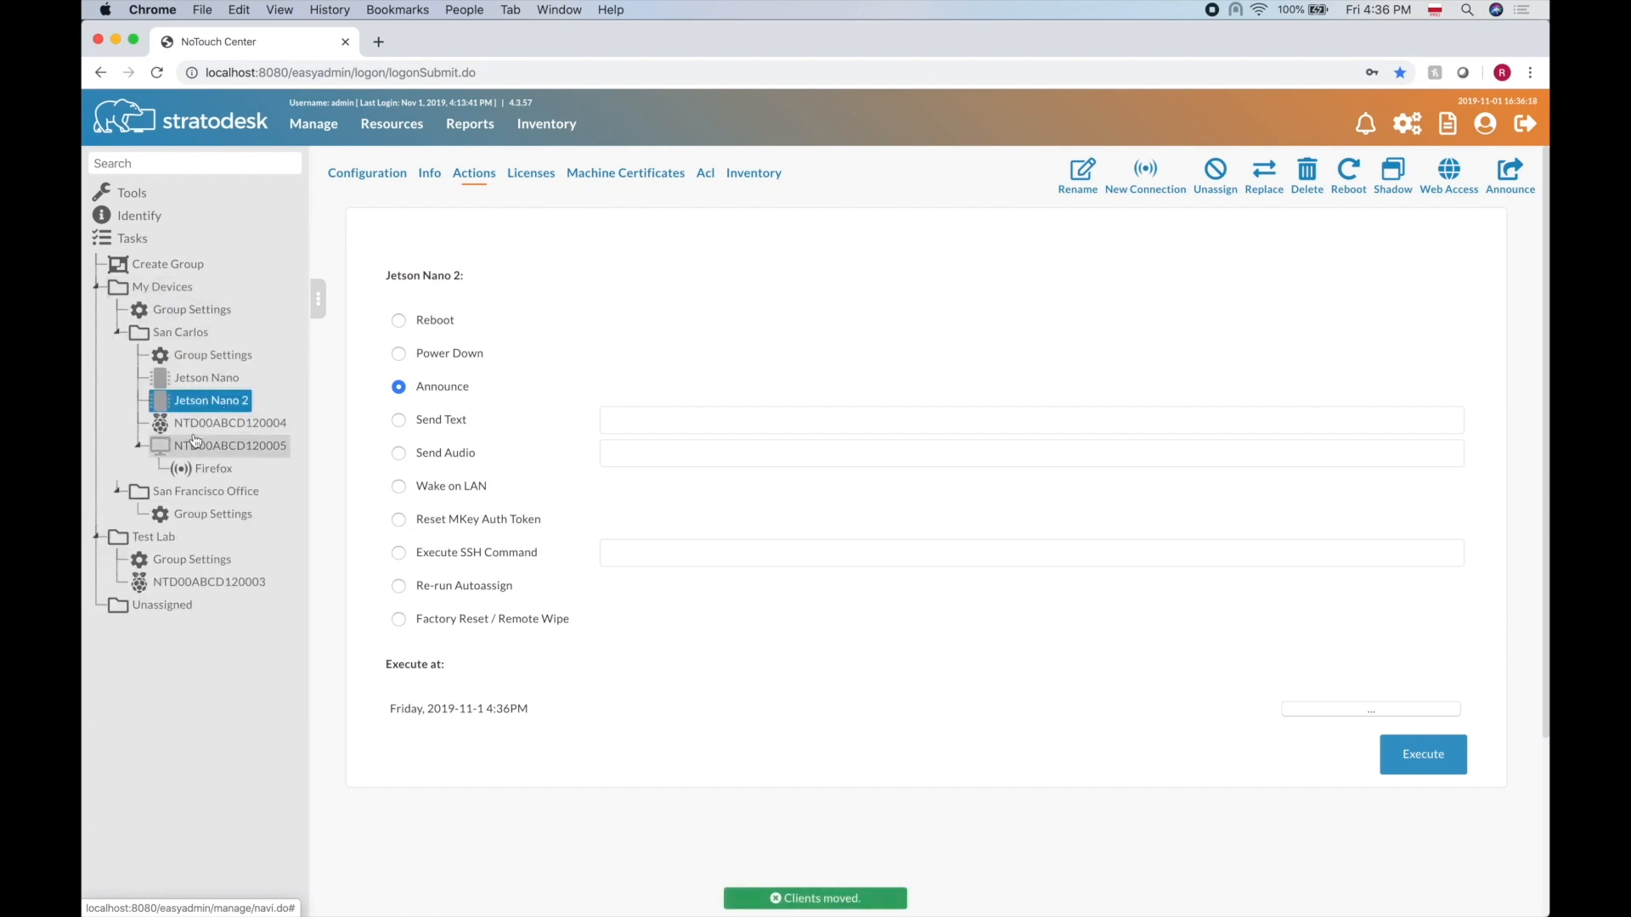
pyautogui.click(201, 404)
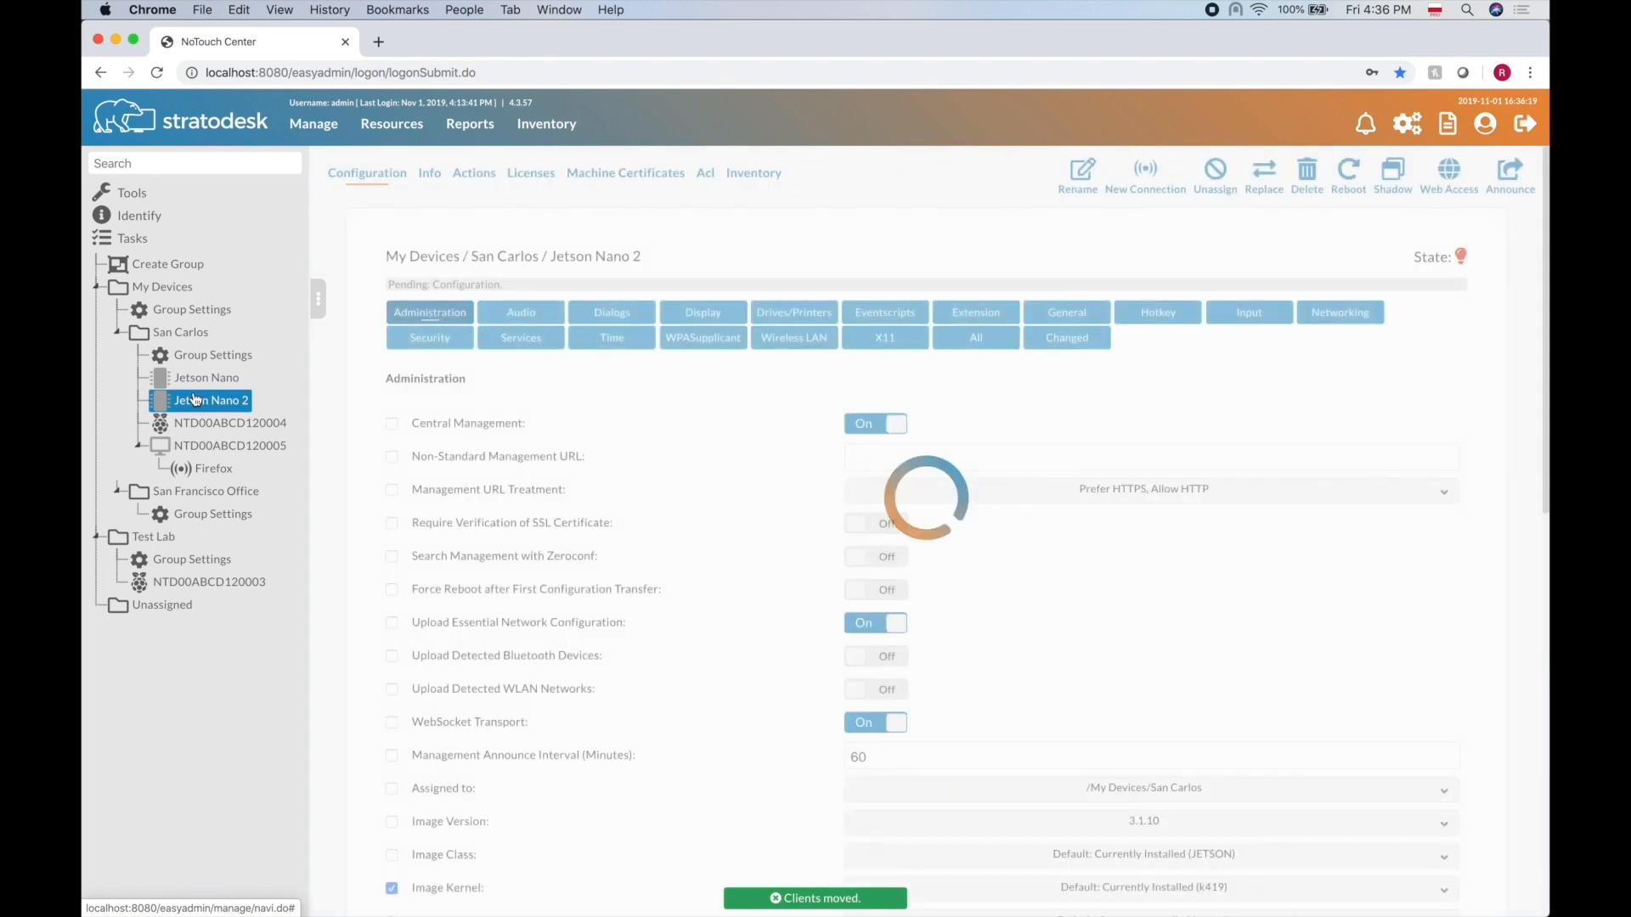
pyautogui.click(166, 339)
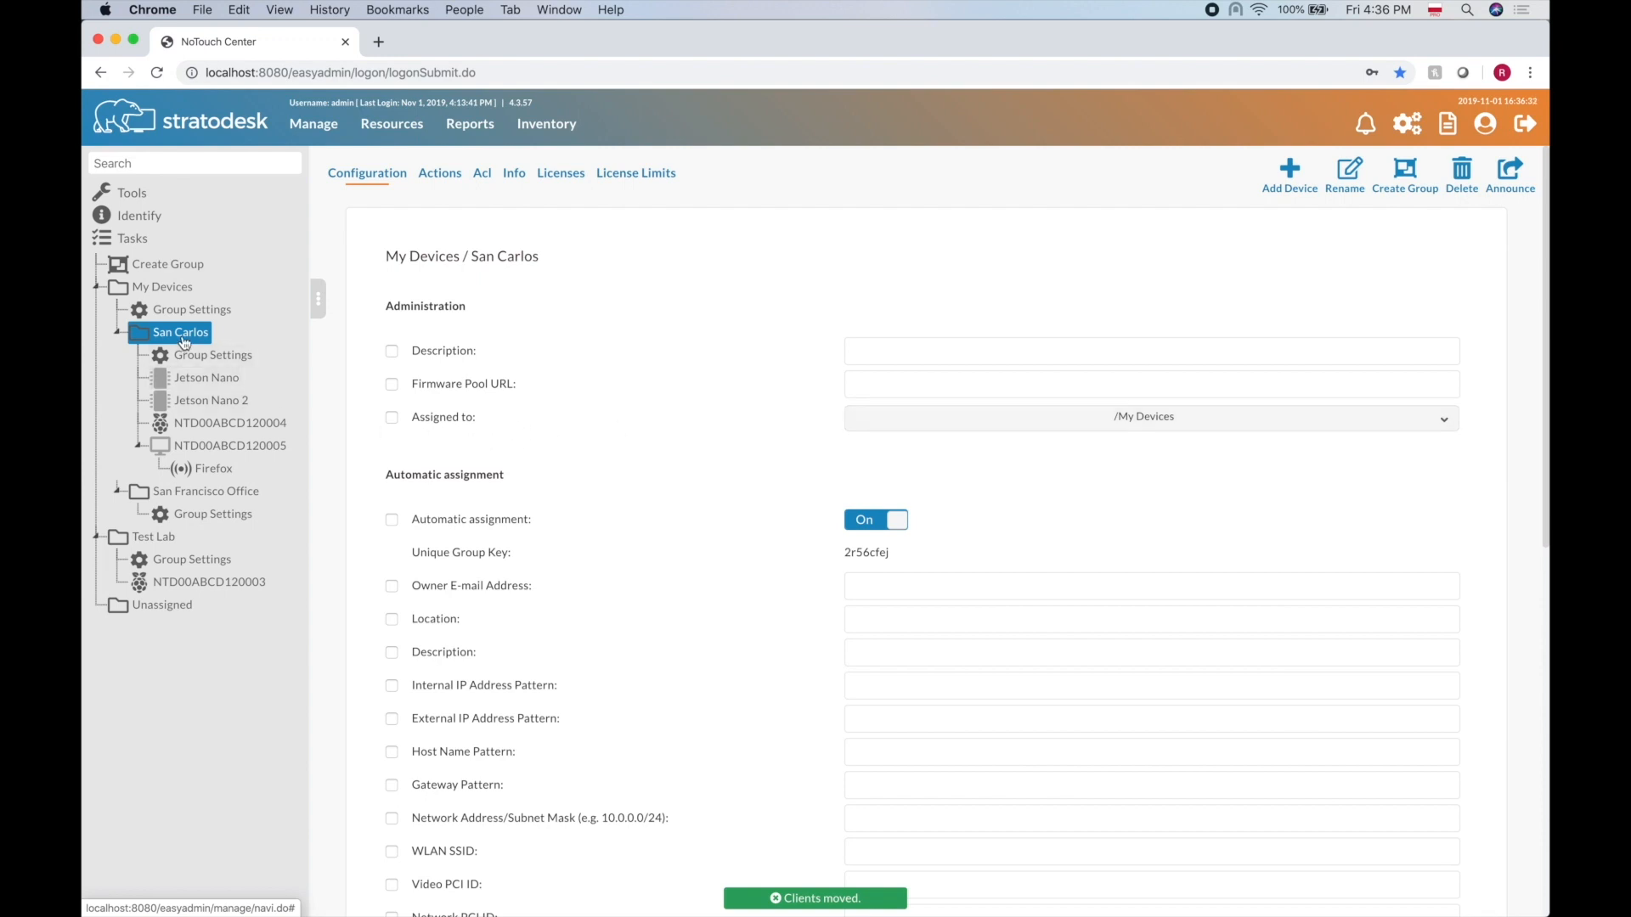
pyautogui.keyDown('shift'); pyautogui.click(238, 424); pyautogui.keyUp('shift')
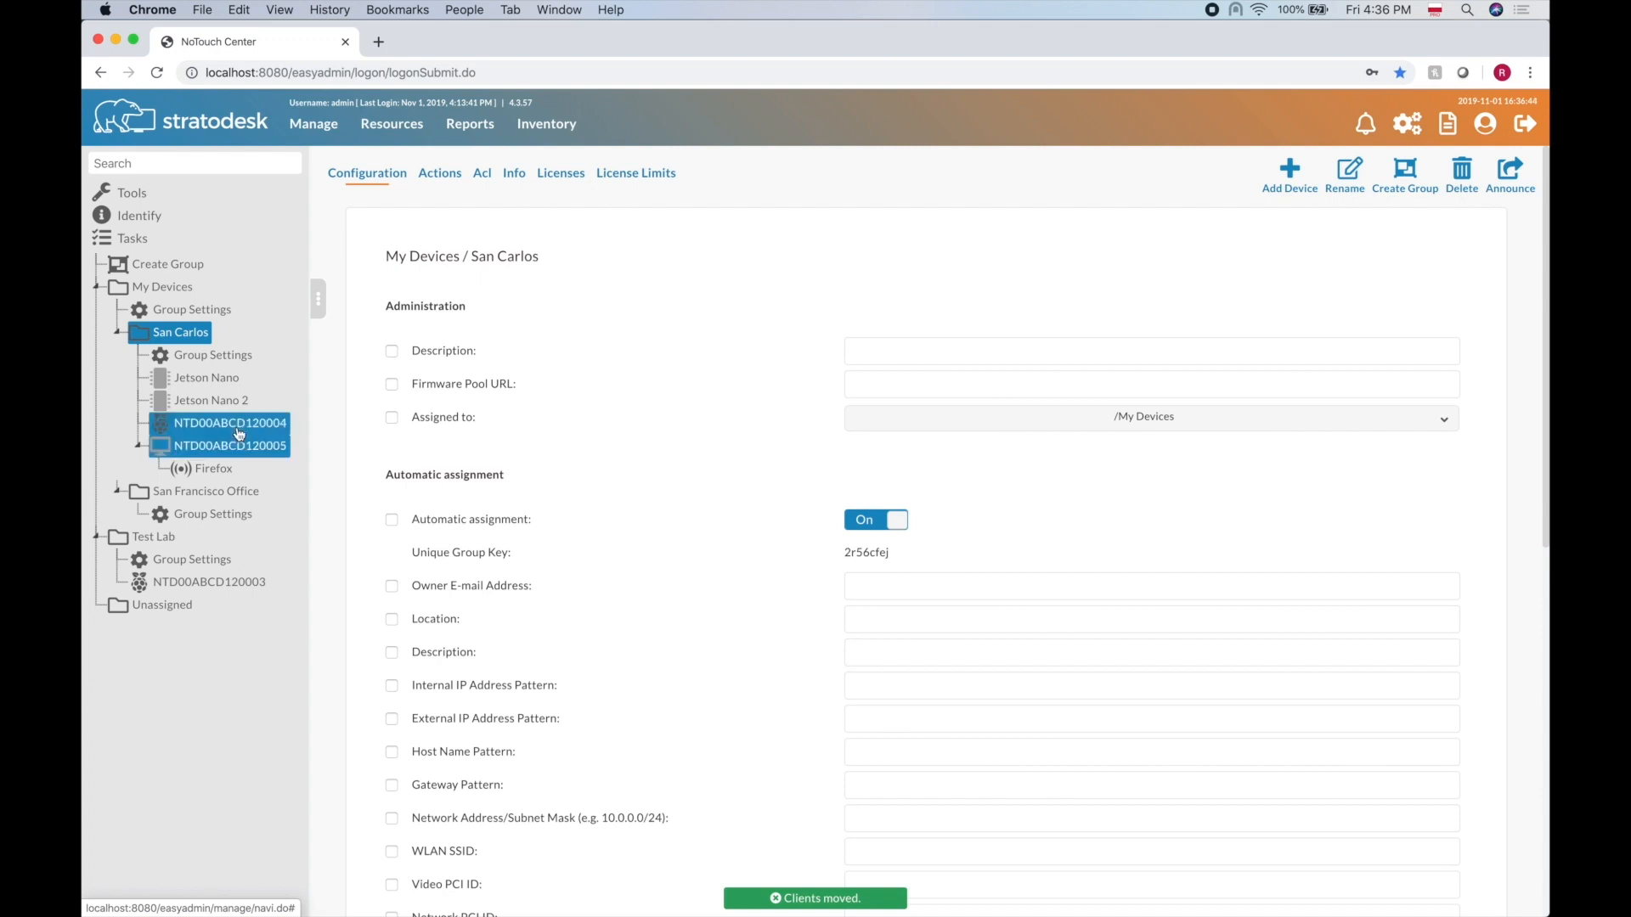
pyautogui.keyDown('shift'); pyautogui.click(222, 403); pyautogui.keyUp('shift')
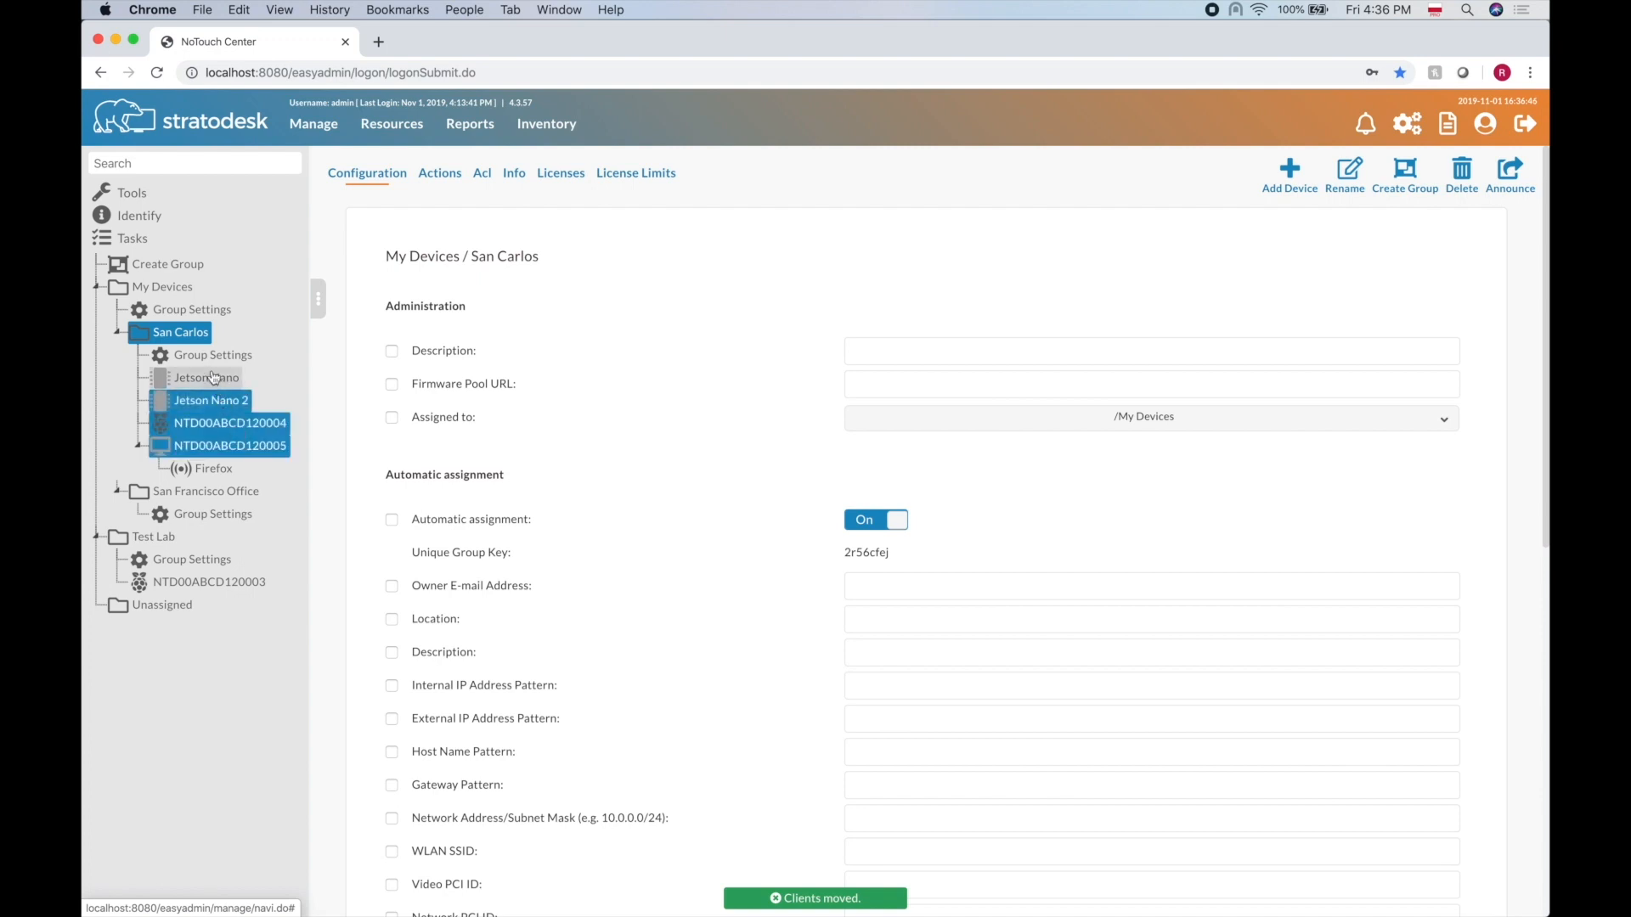
pyautogui.click(191, 336)
pyautogui.keyDown('shift'); pyautogui.click(212, 400); pyautogui.keyUp('shift')
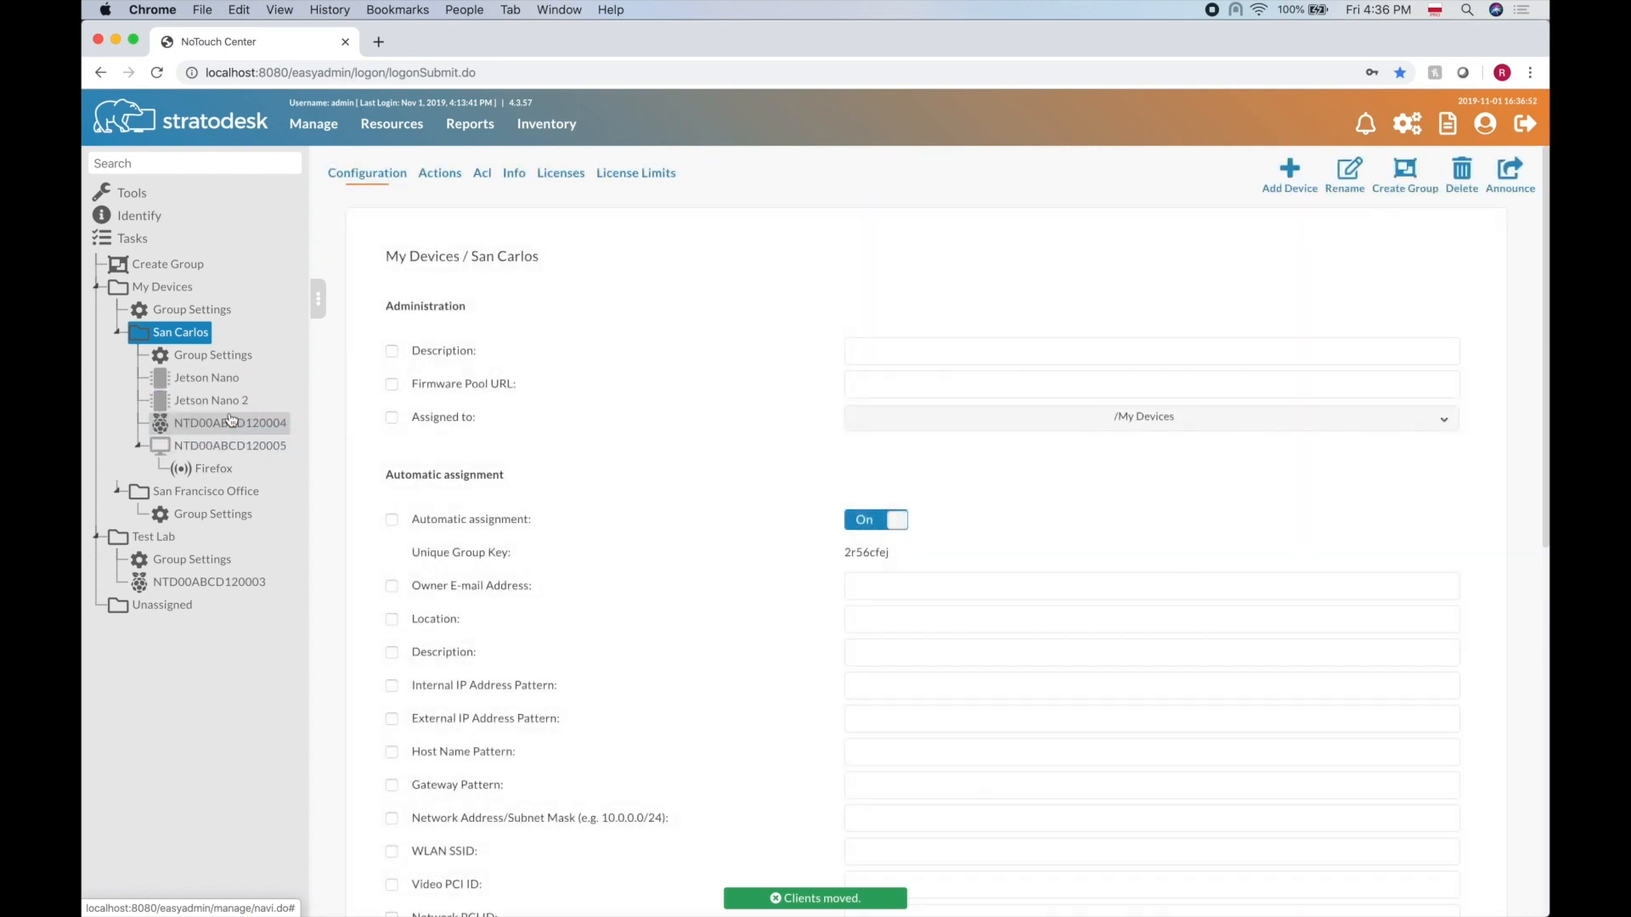
# Step: Move NTD00ABCD120004, Jetson Nano 2 and Jetson Nano together from San Carlos into the San Francisco Office group
pyautogui.click(231, 424)
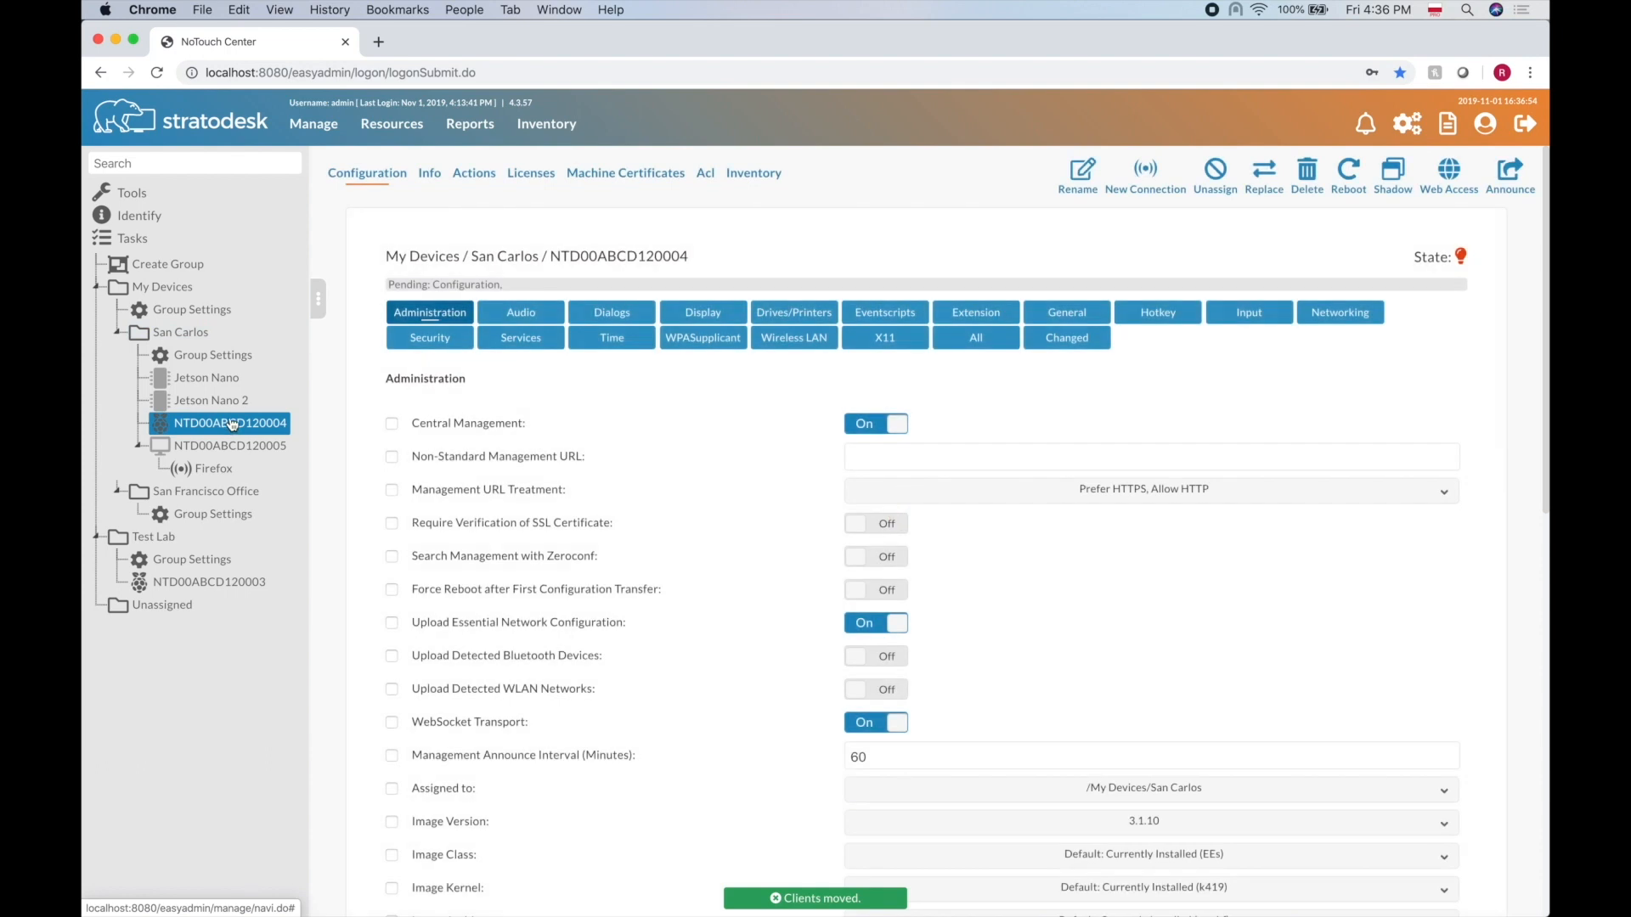
pyautogui.keyDown('shift'); pyautogui.click(226, 402); pyautogui.keyUp('shift')
pyautogui.keyDown('shift'); pyautogui.click(229, 379); pyautogui.keyUp('shift')
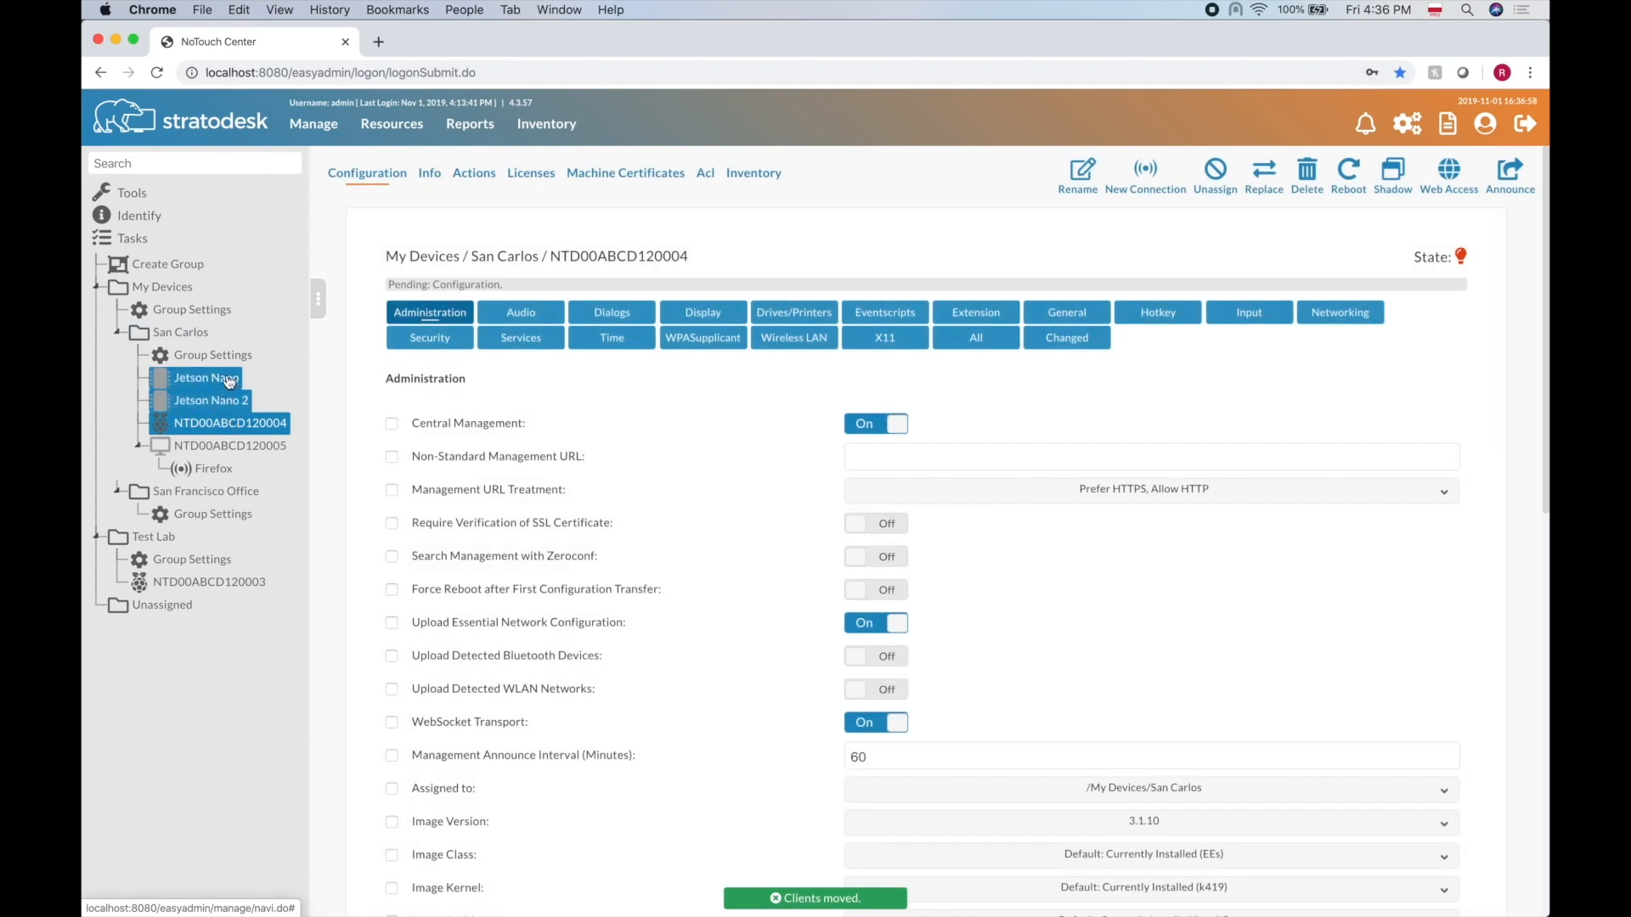
pyautogui.moveTo(228, 381); pyautogui.dragTo(186, 498)
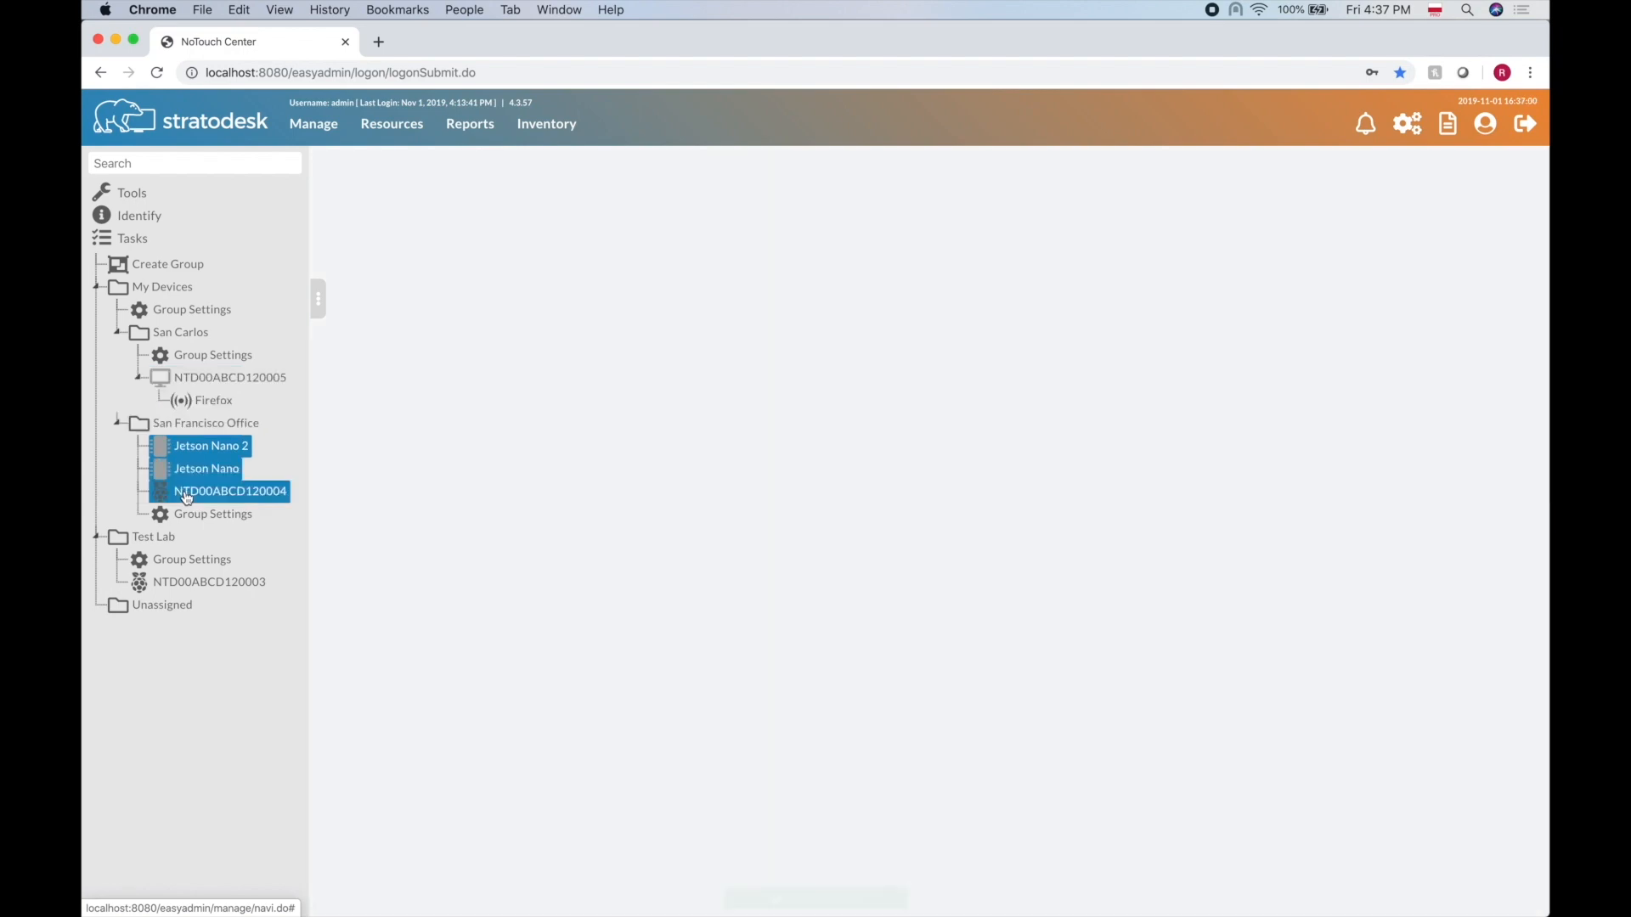
pyautogui.click(234, 469)
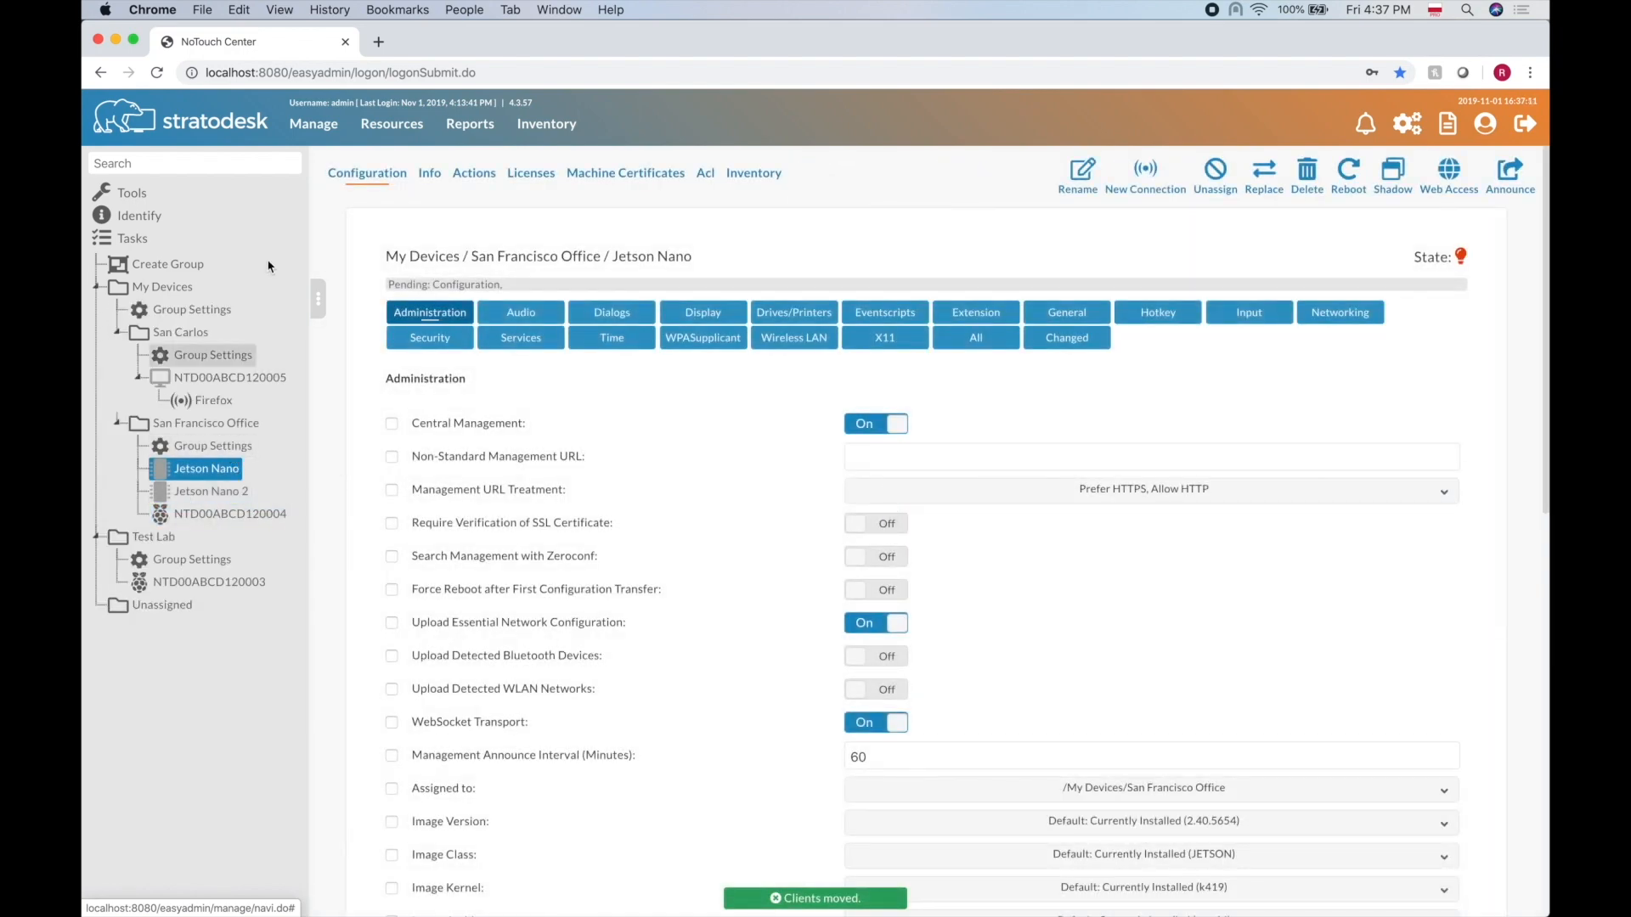
# Step: Search the managed devices for NTD
pyautogui.click(200, 163)
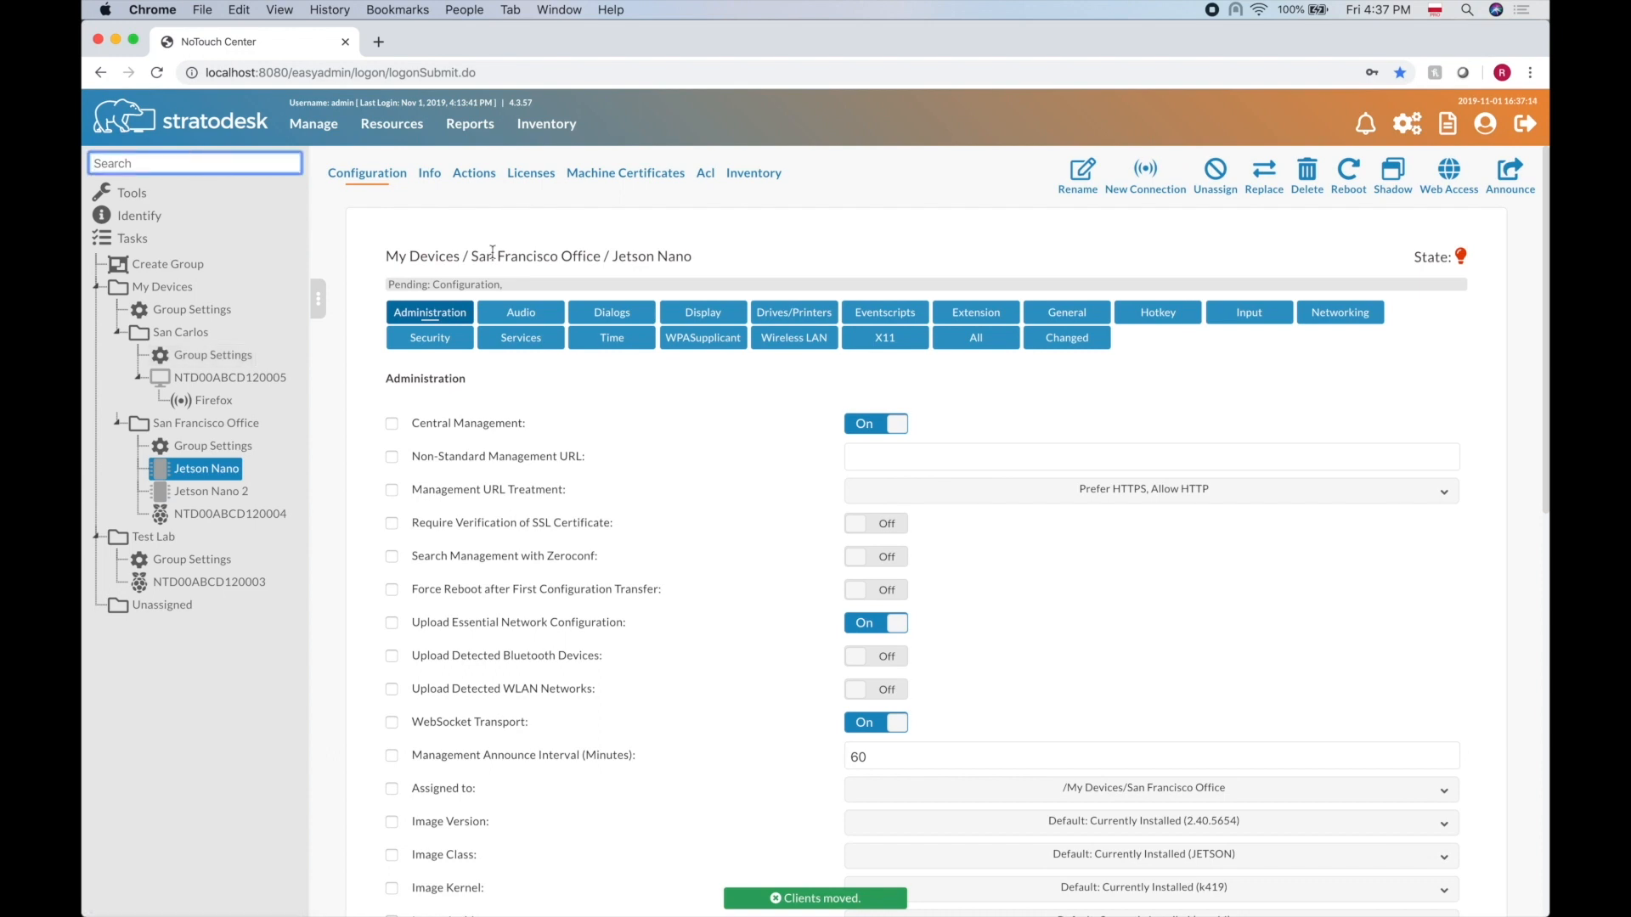
pyautogui.click(246, 197)
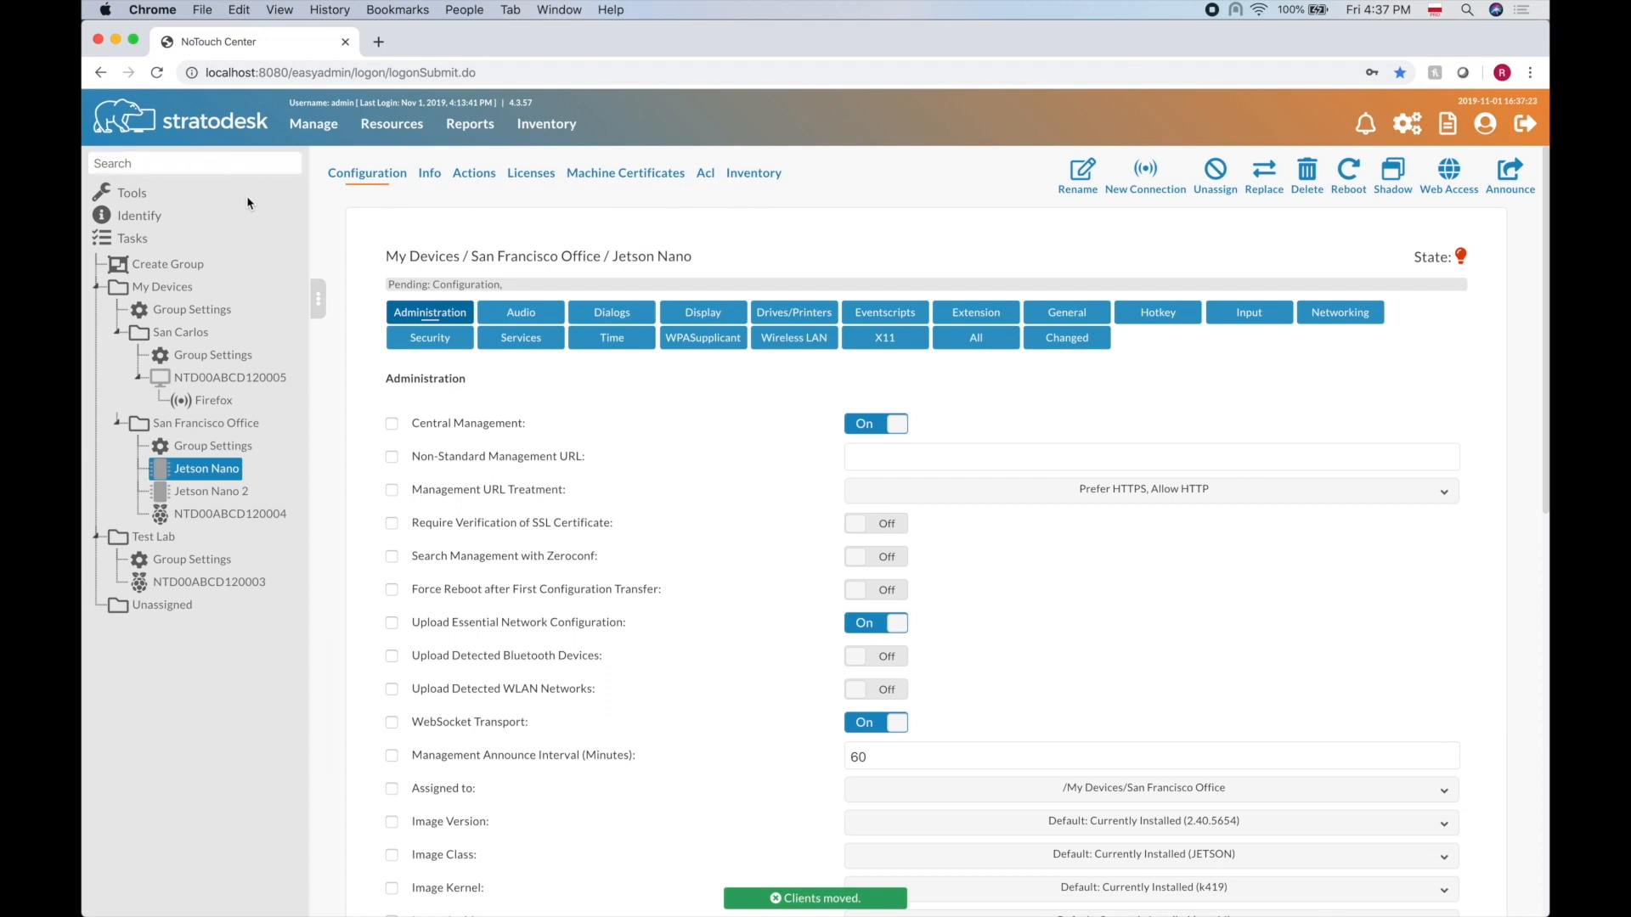
pyautogui.click(170, 155)
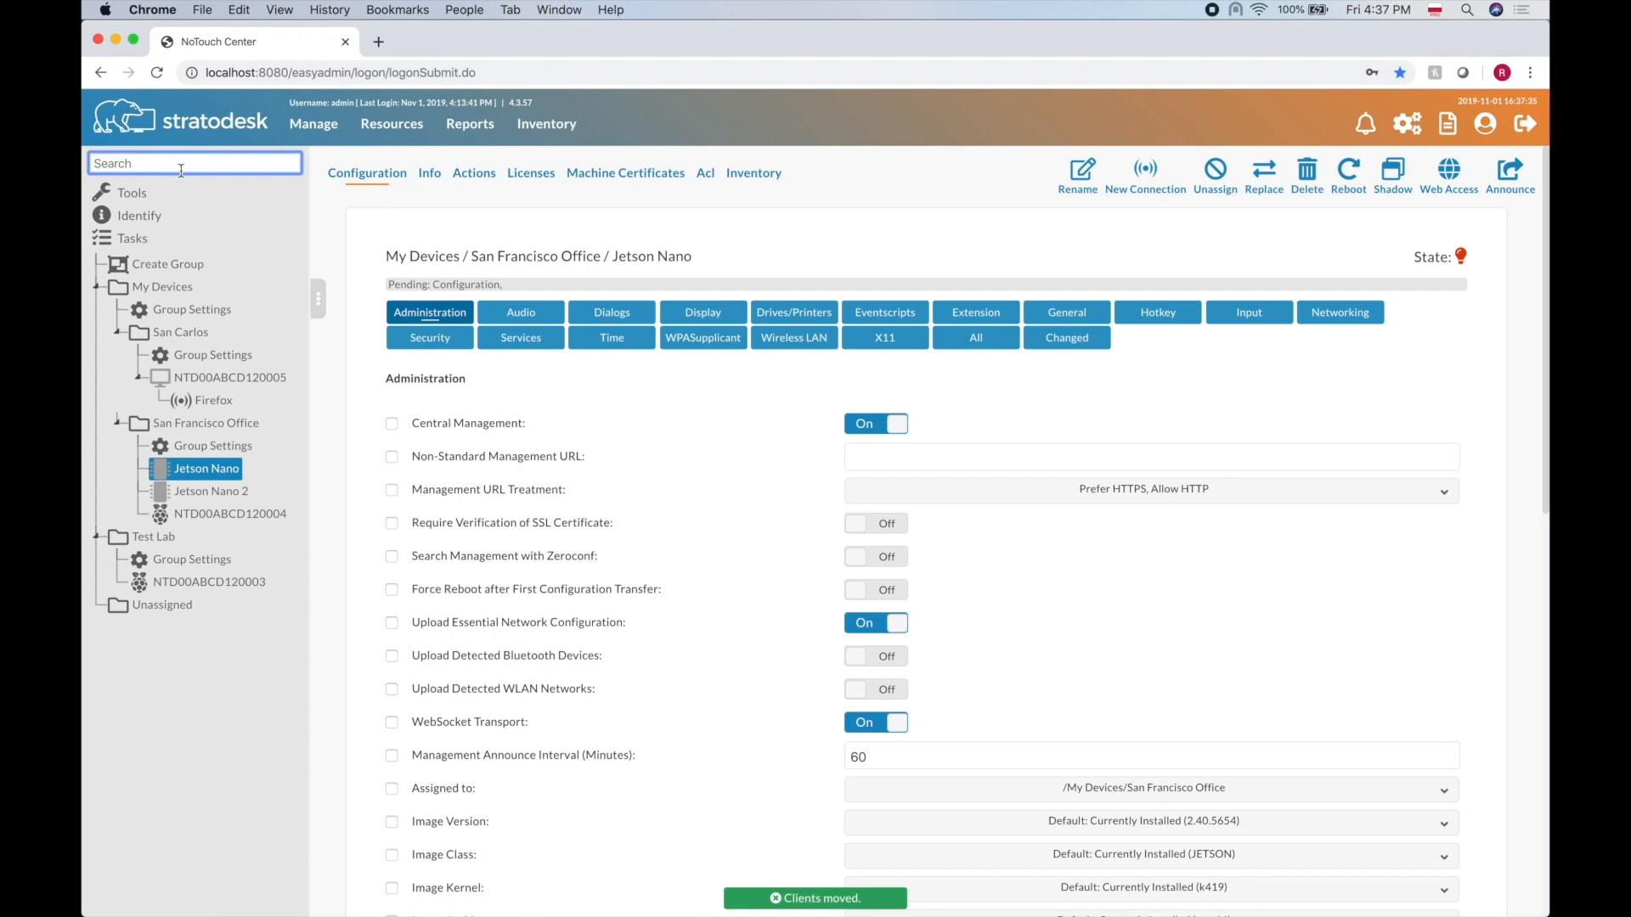
pyautogui.write('NTD')
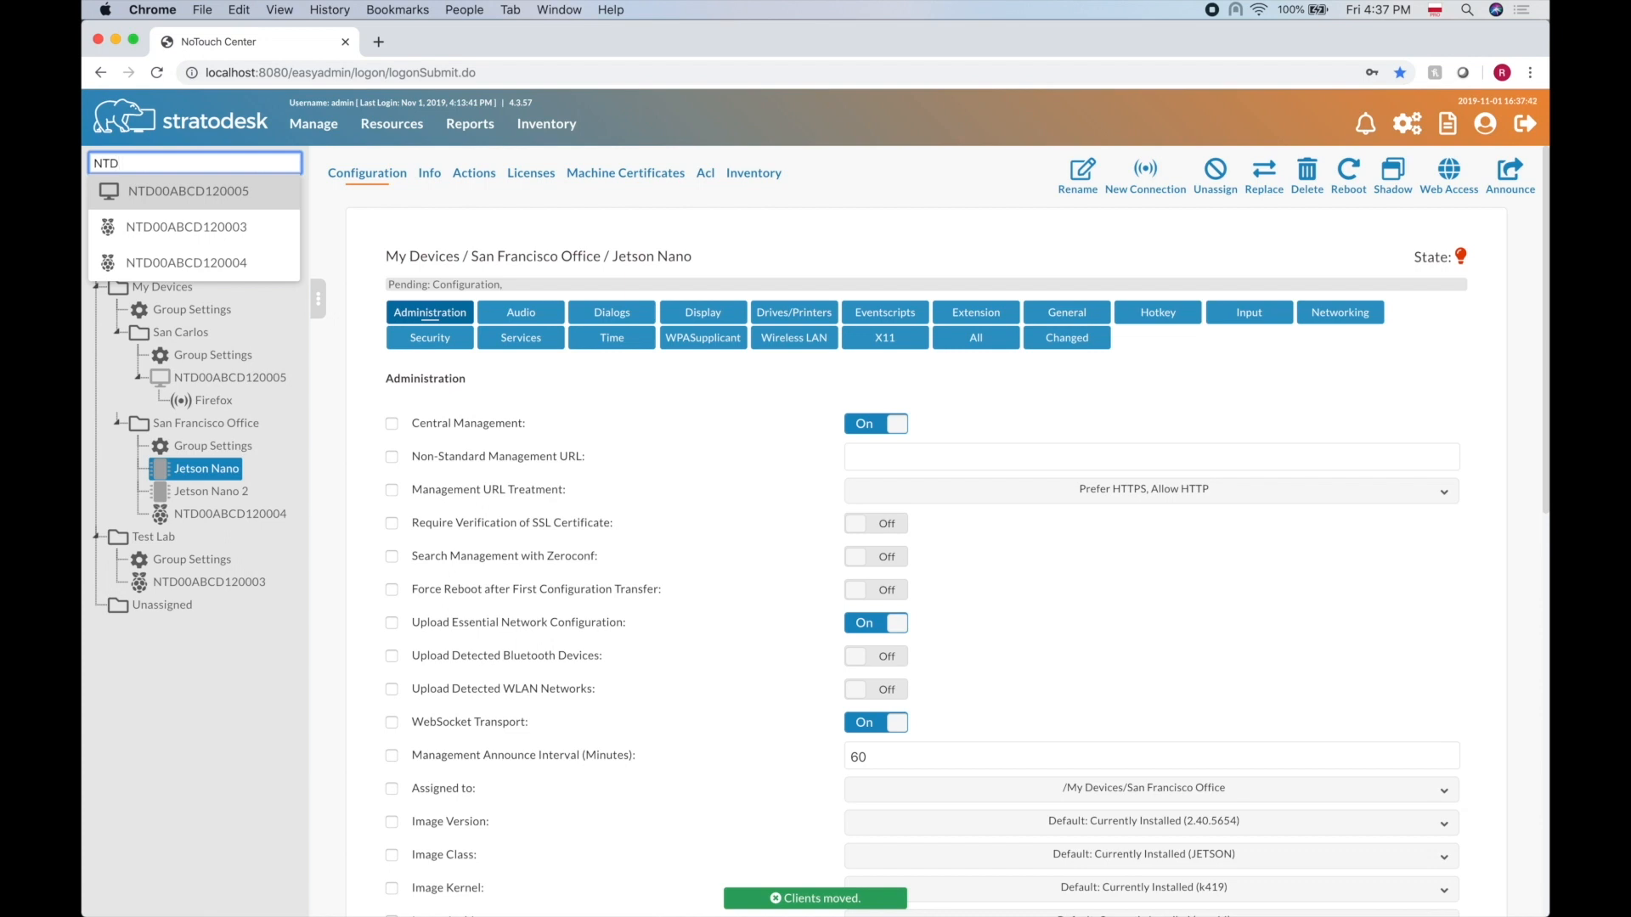
pyautogui.click(263, 301)
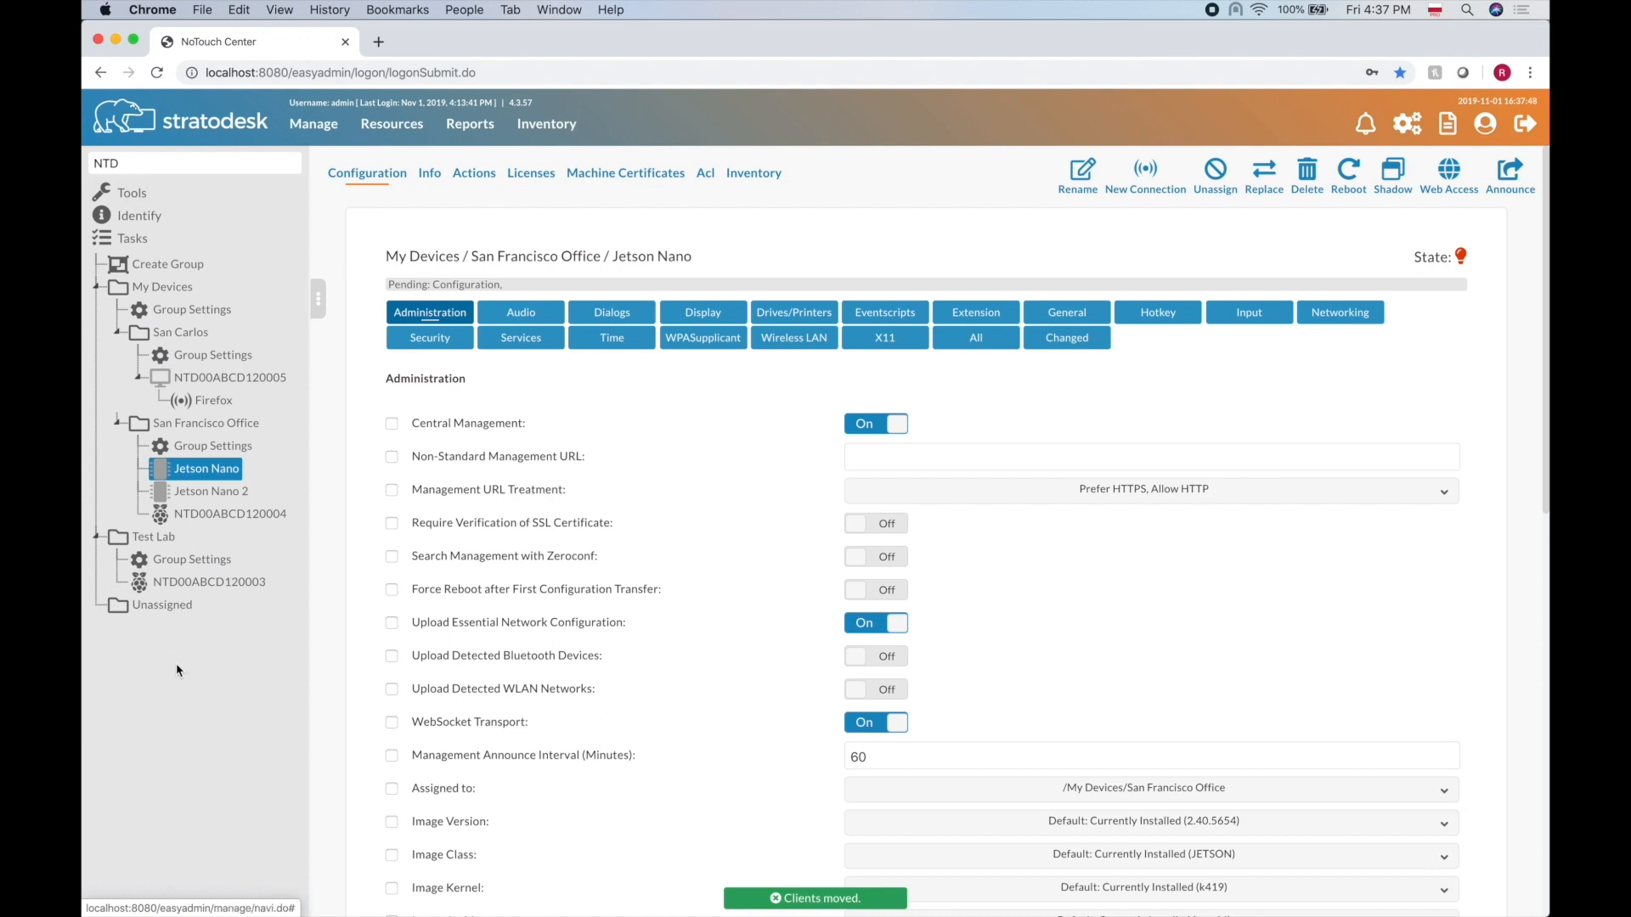
pyautogui.click(158, 162)
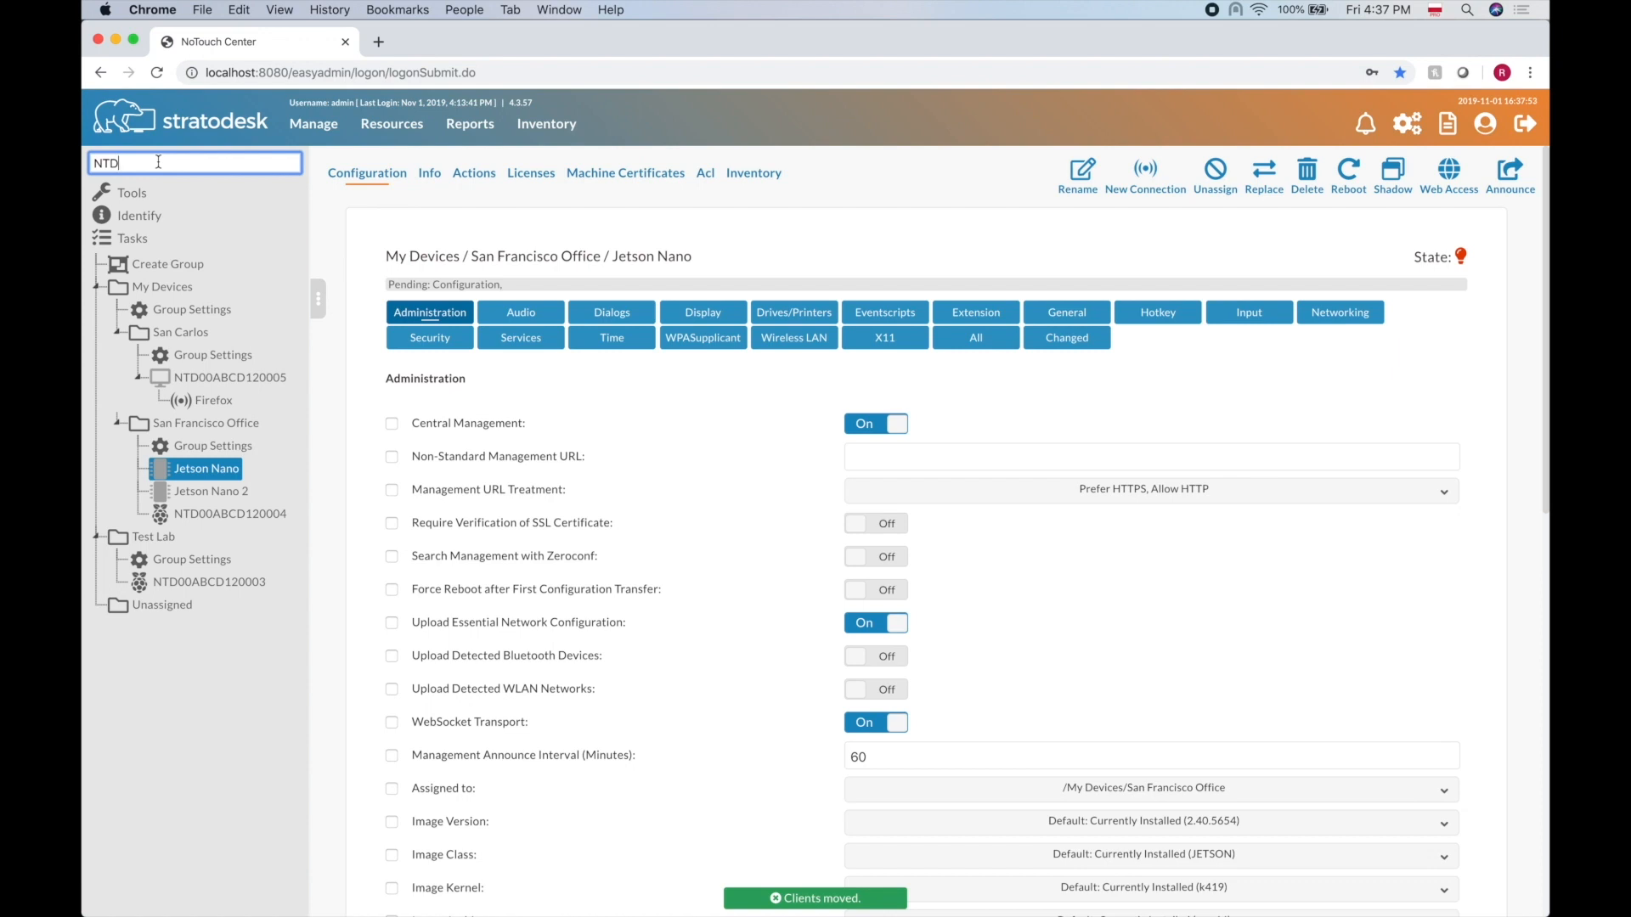
# Step: Shorten the device search to NT and open the configuration of the matching device NTD00ABCD120004
pyautogui.press('BackSpace')
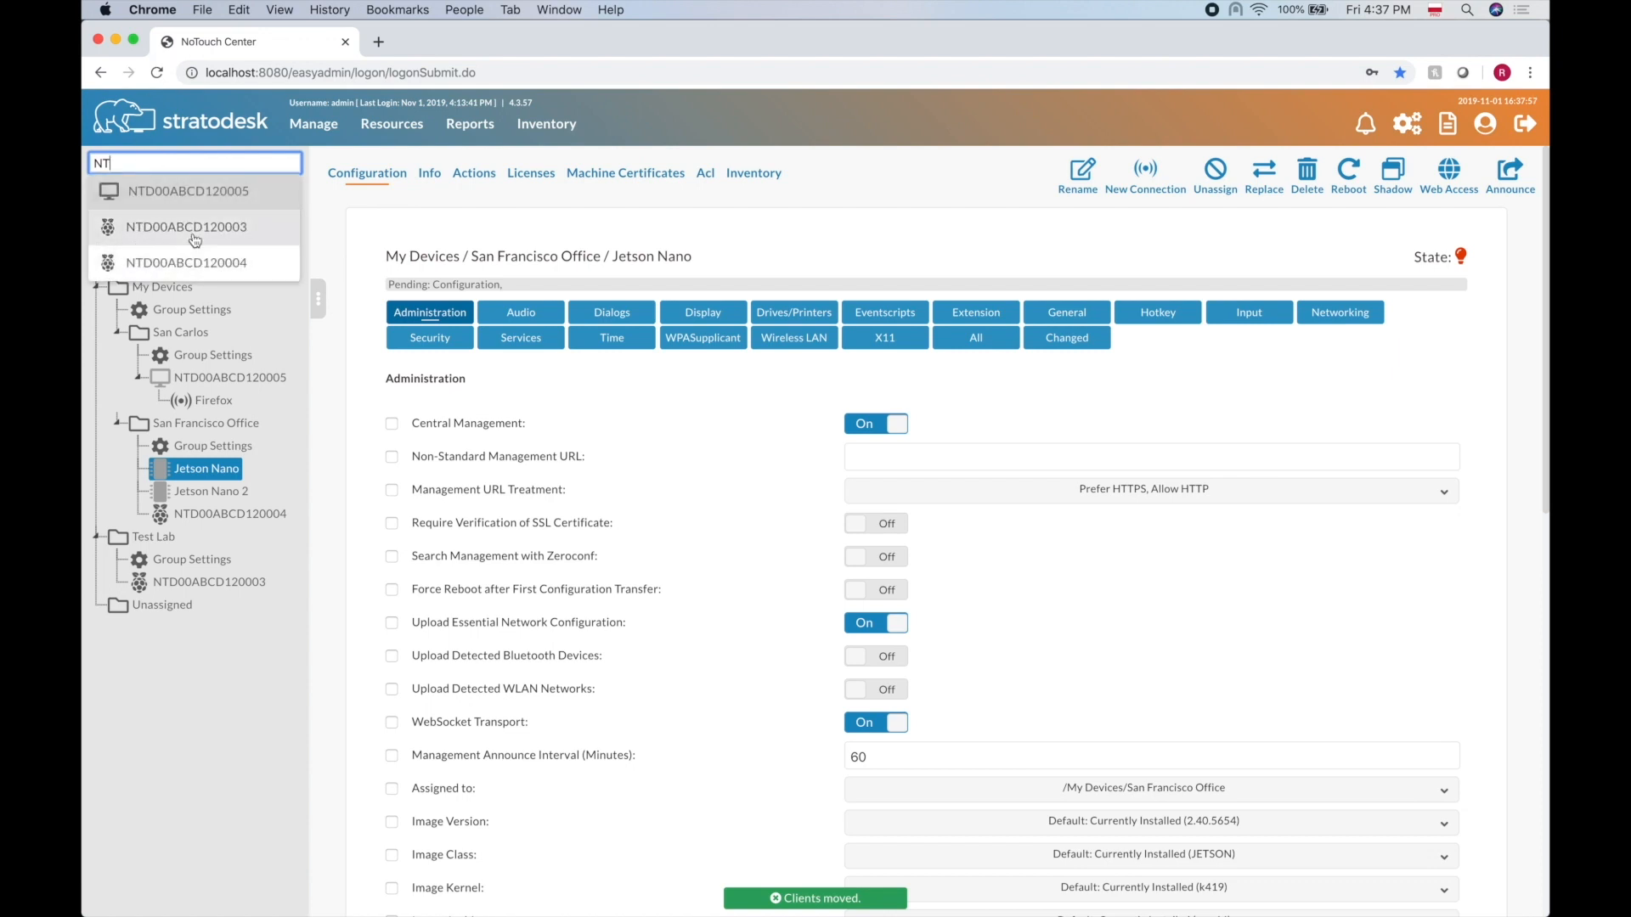
pyautogui.click(191, 272)
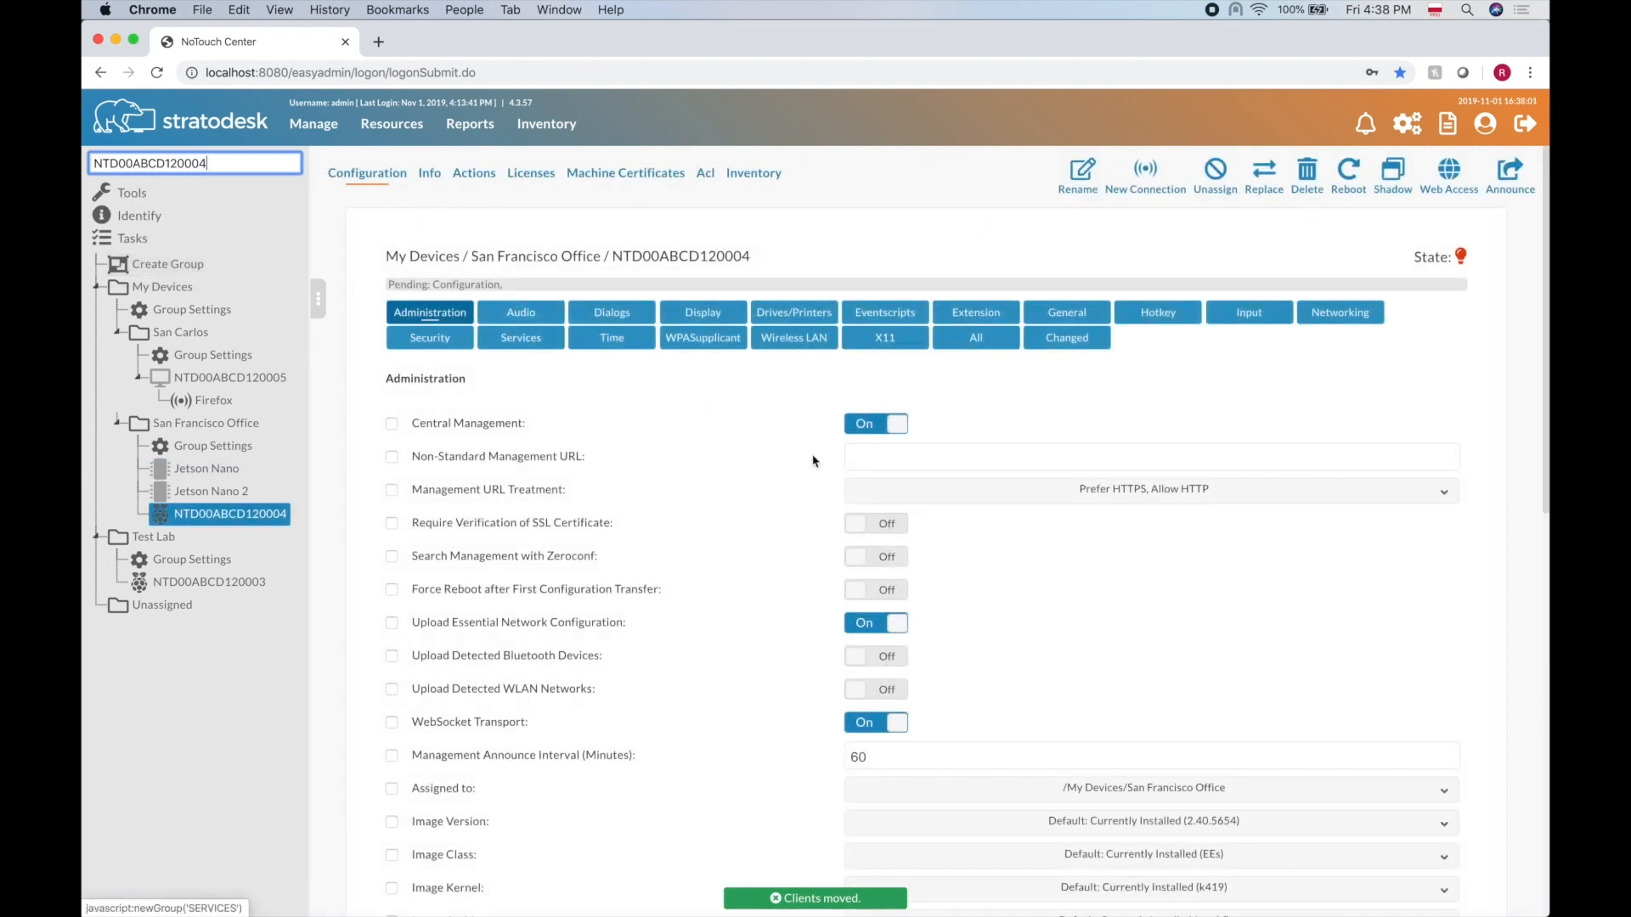
pyautogui.click(276, 218)
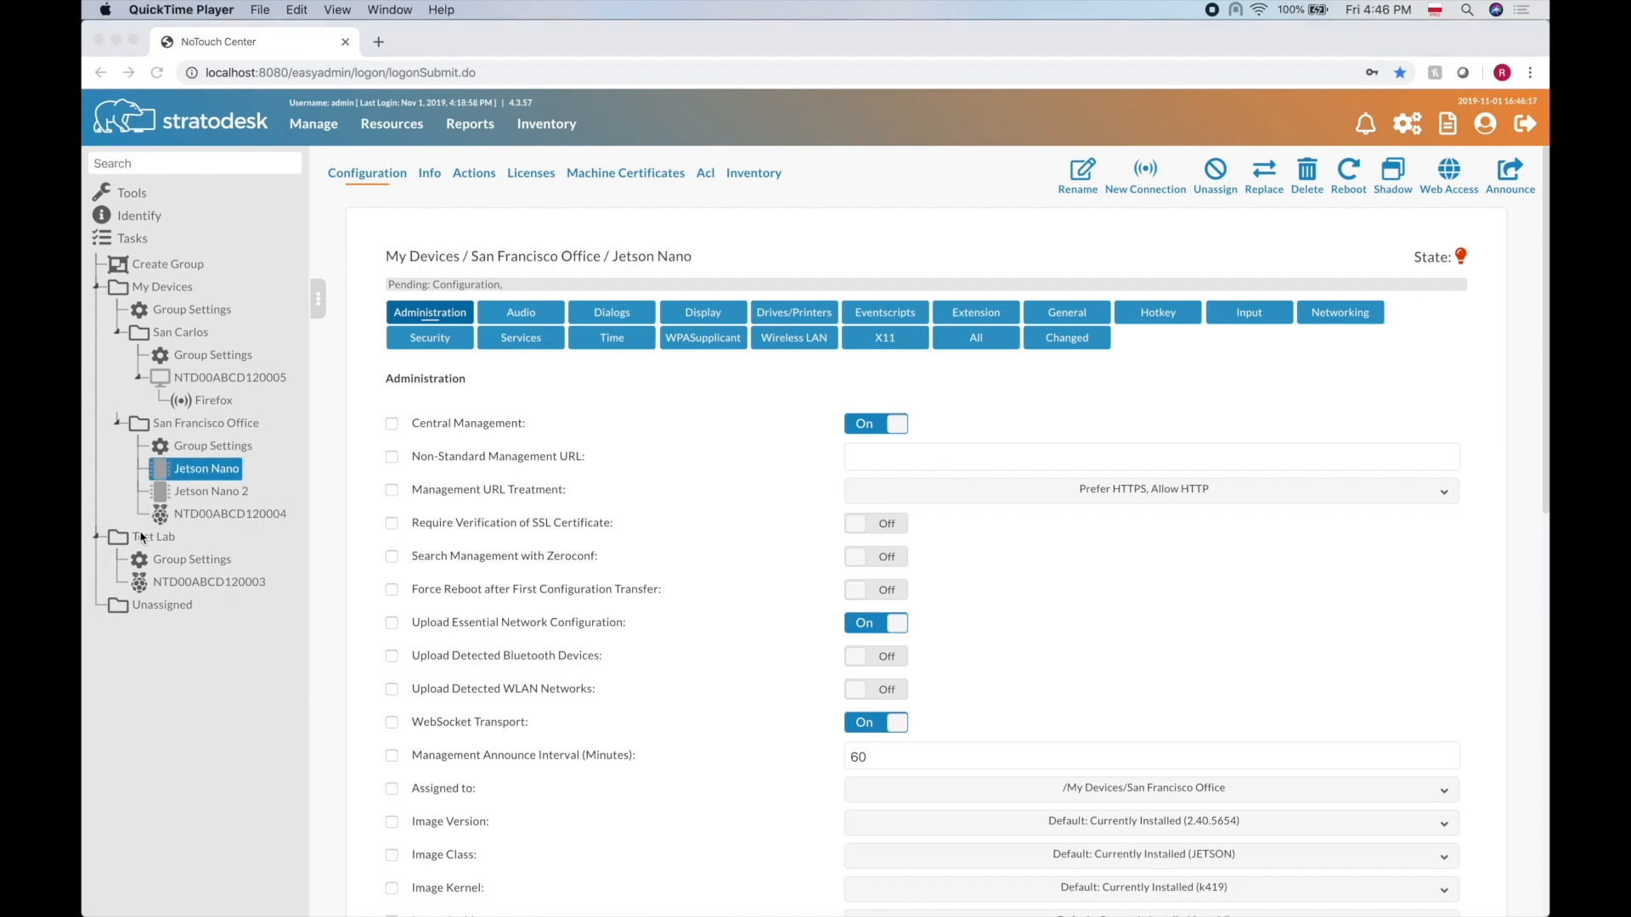
# Step: Delete the device NTD00ABCD120003 from the Test Lab group and confirm the deletion
pyautogui.click(279, 626)
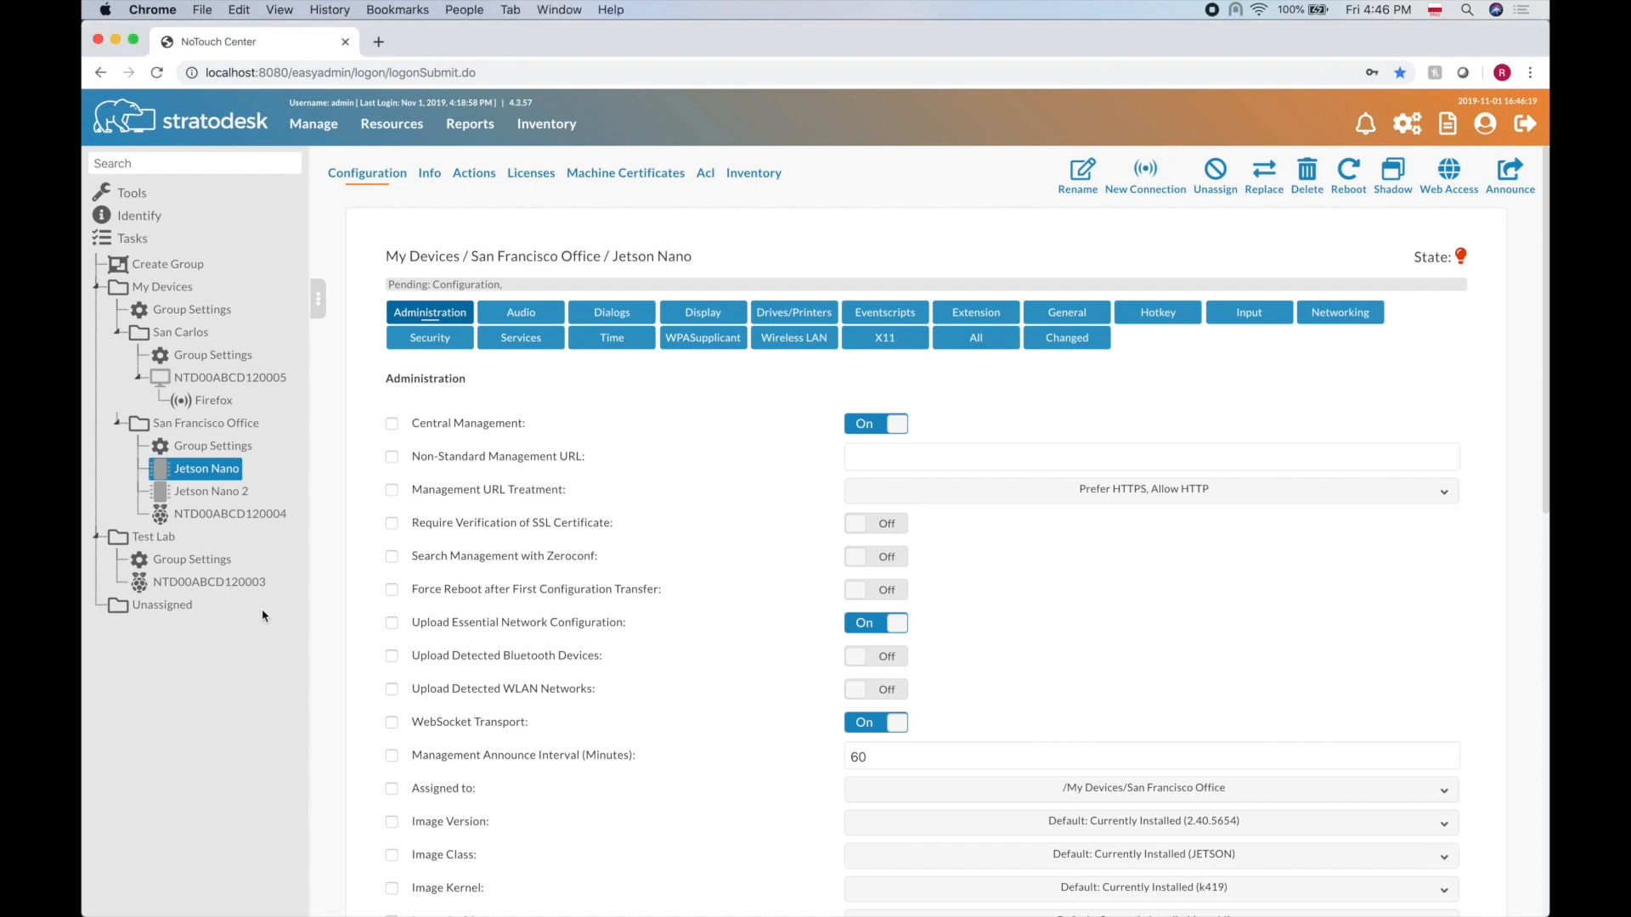
pyautogui.rightClick(241, 585)
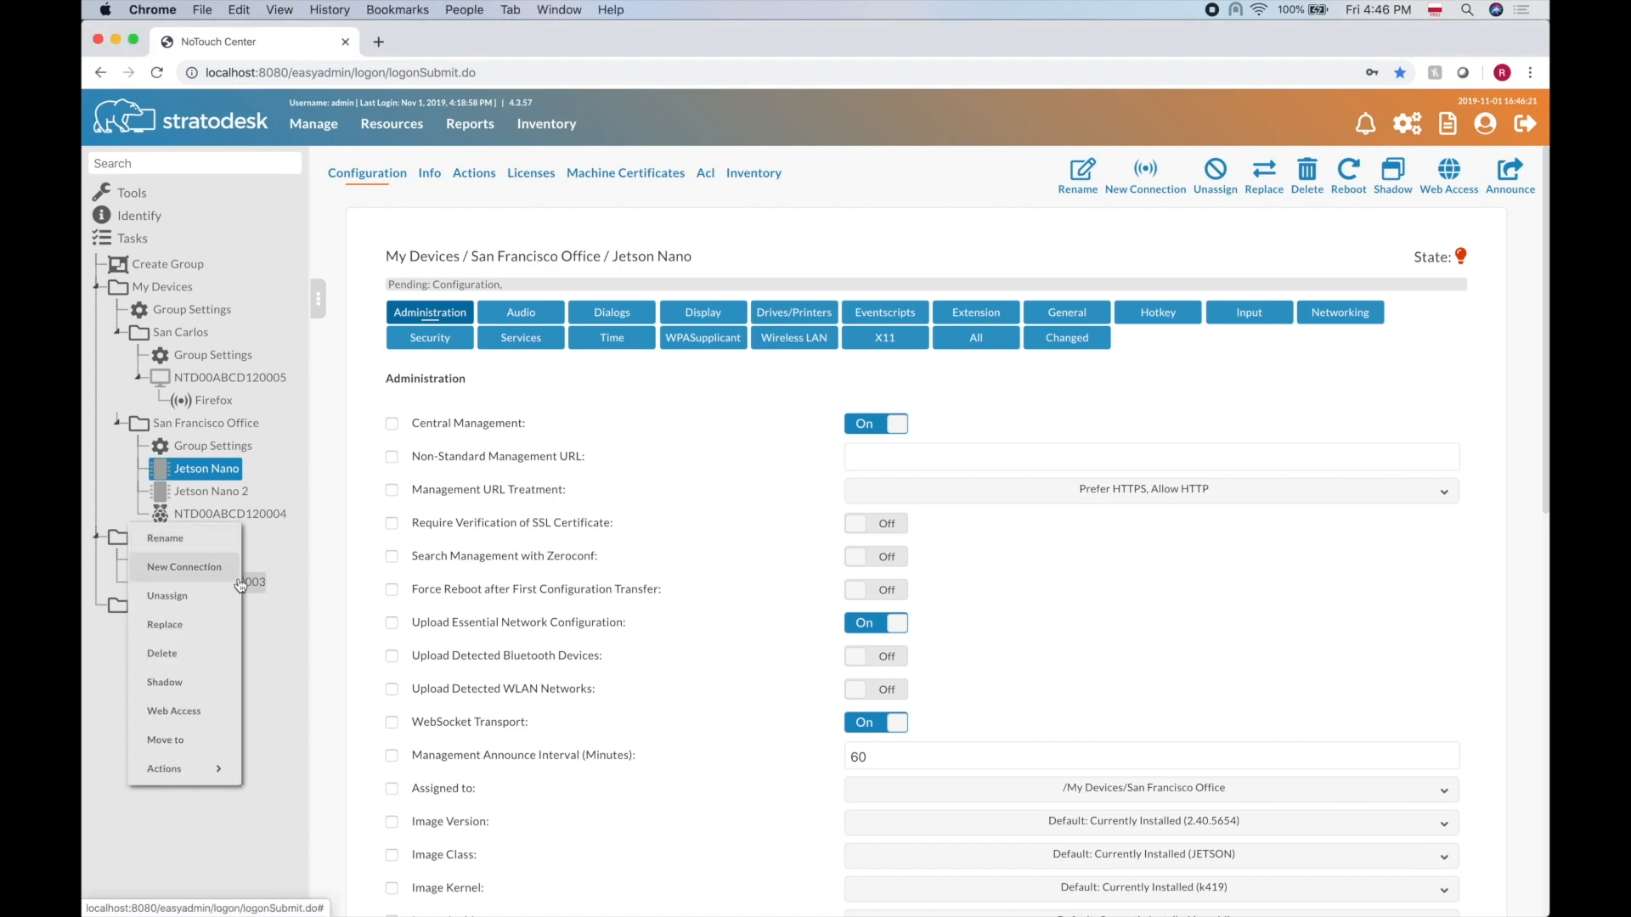
pyautogui.click(192, 666)
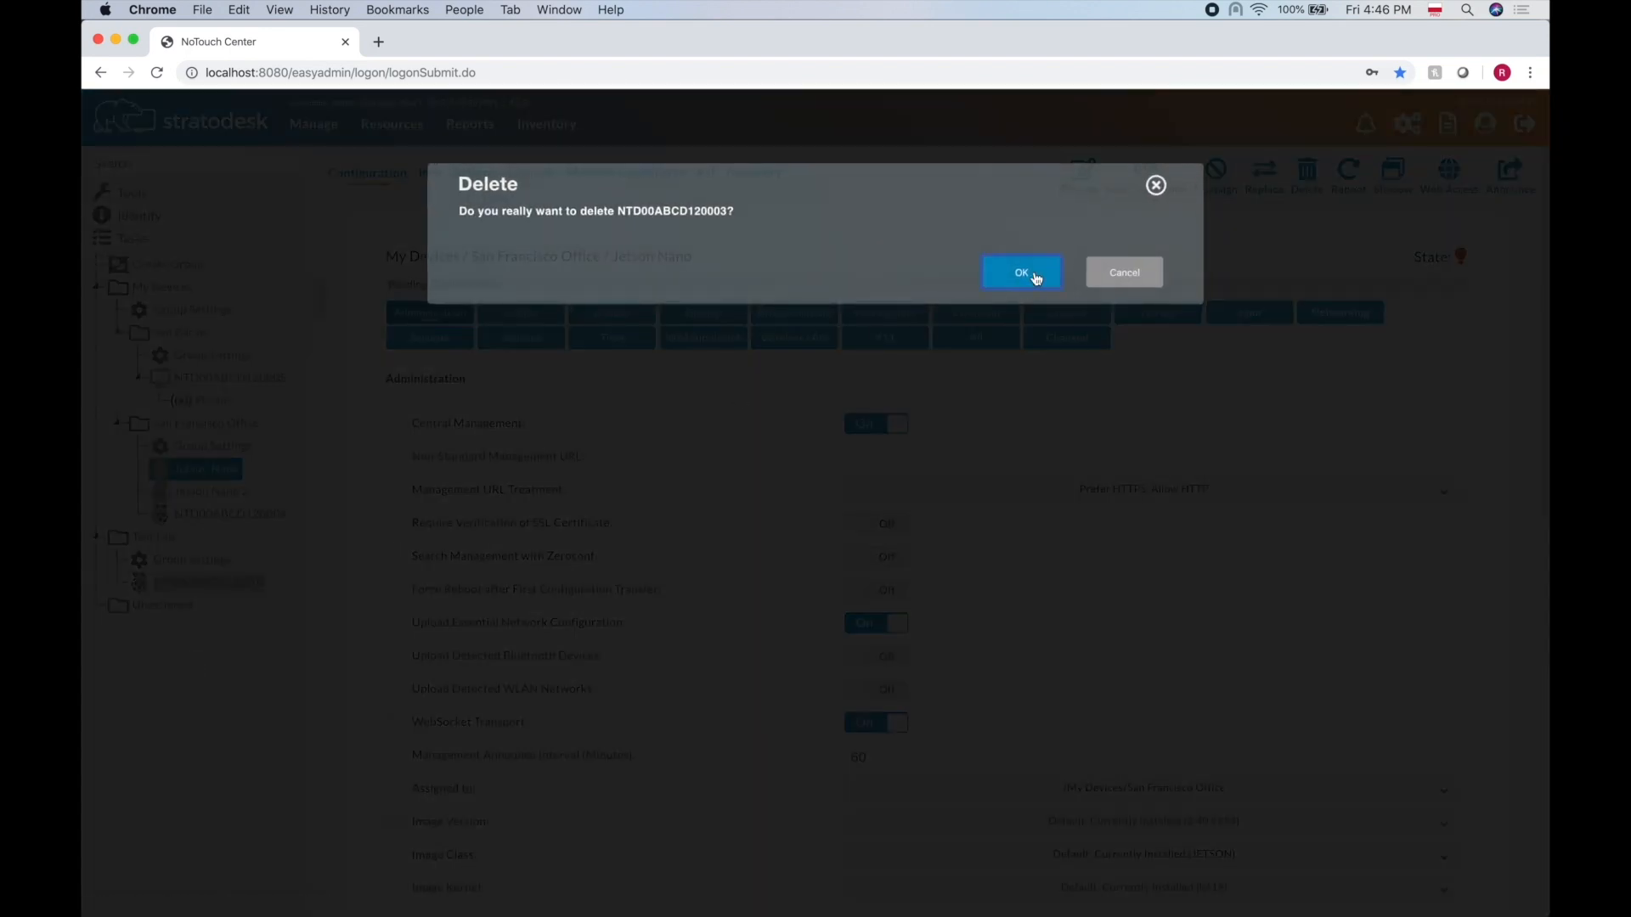
pyautogui.click(1034, 276)
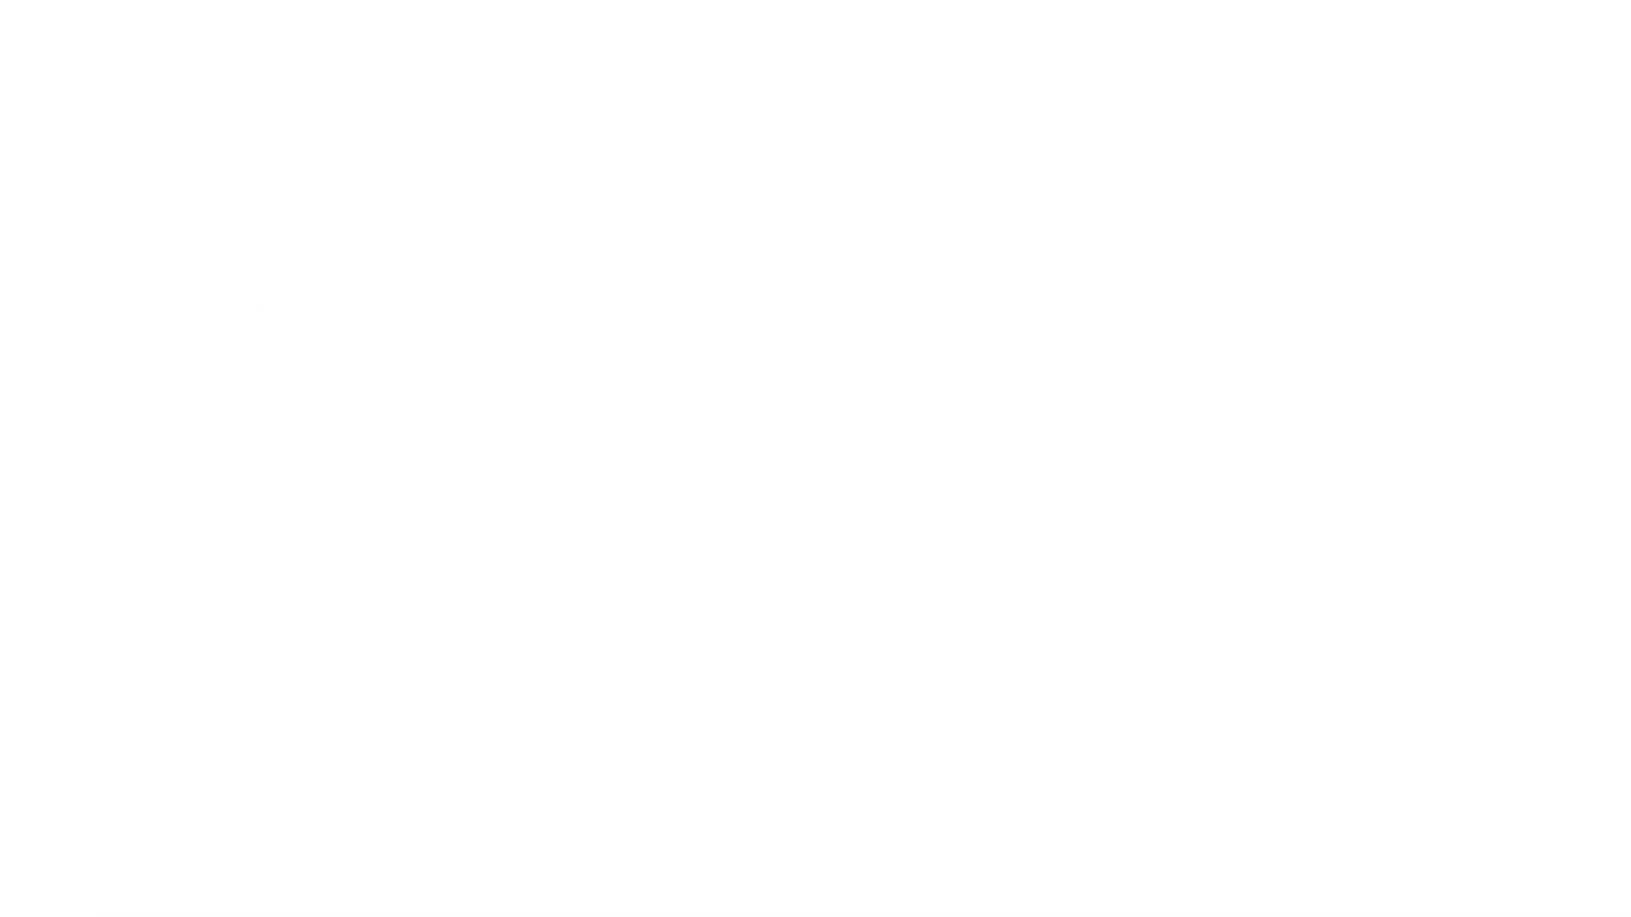